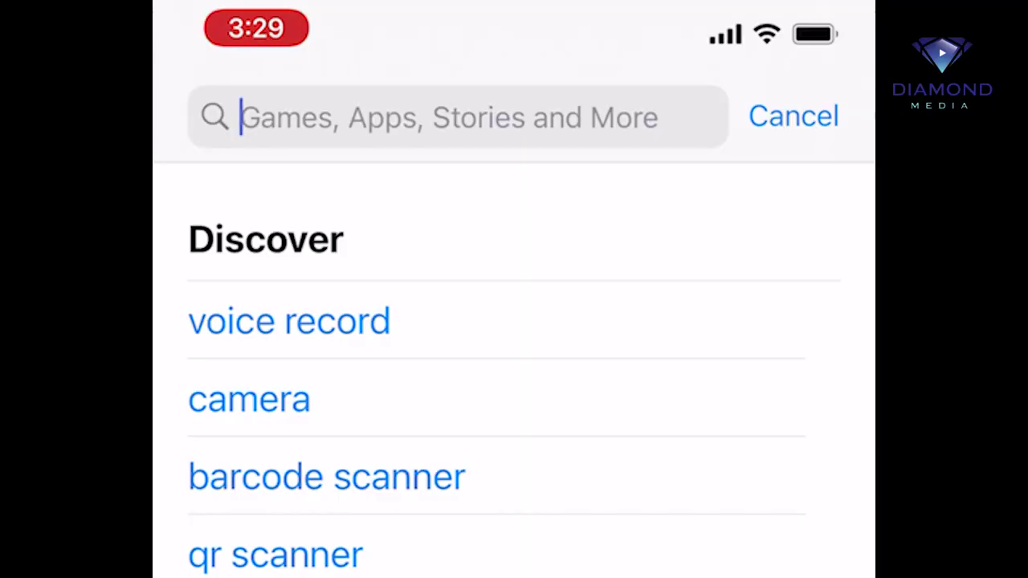
Search the App Store for 'plotagon' and install Plotagon Story.
{"action": "type", "text": "plot"}
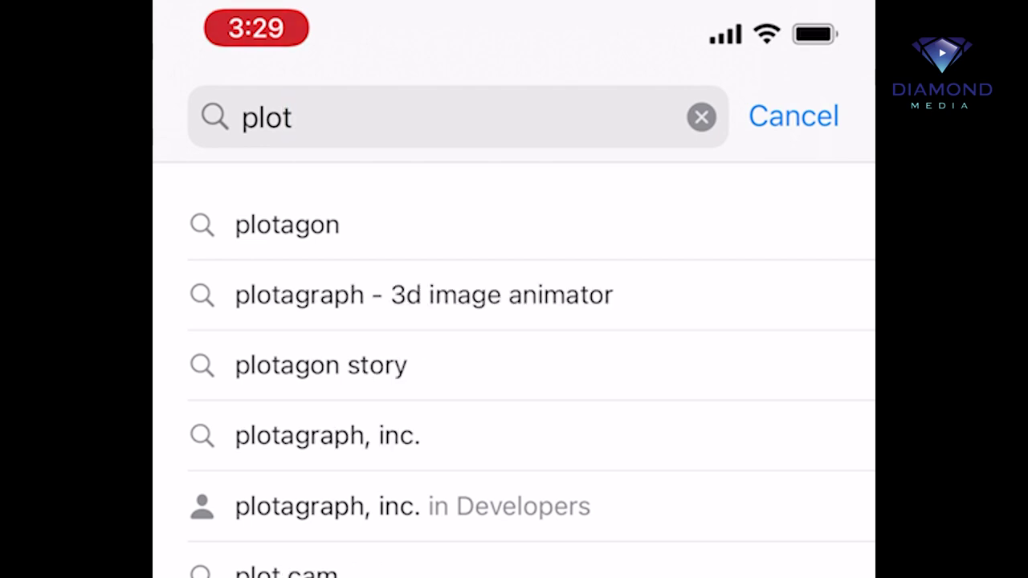
{"action": "left_click", "coordinate": [287, 224]}
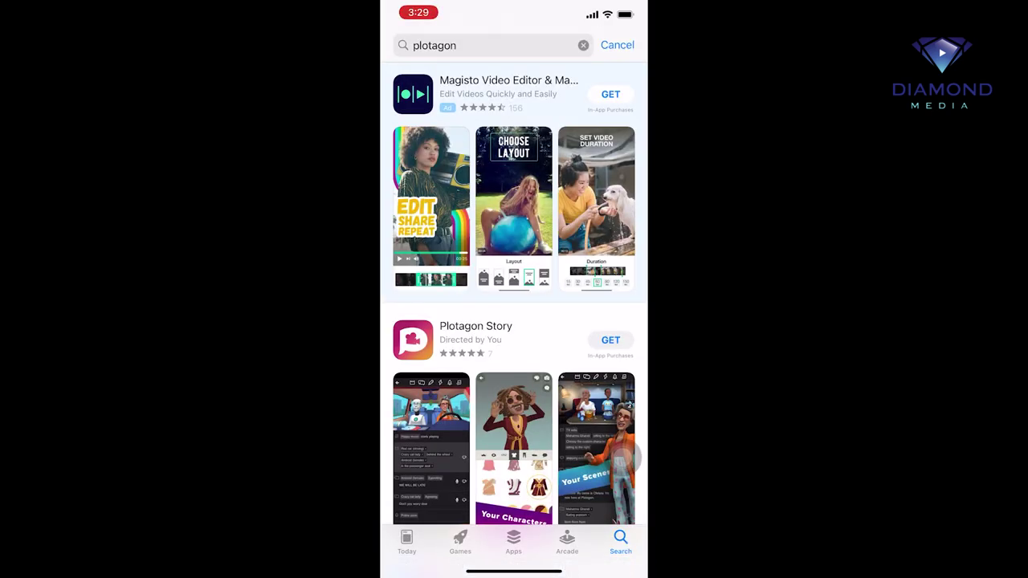
{"action": "scroll", "coordinate": [514, 321], "scroll_direction": "down", "scroll_amount": 3}
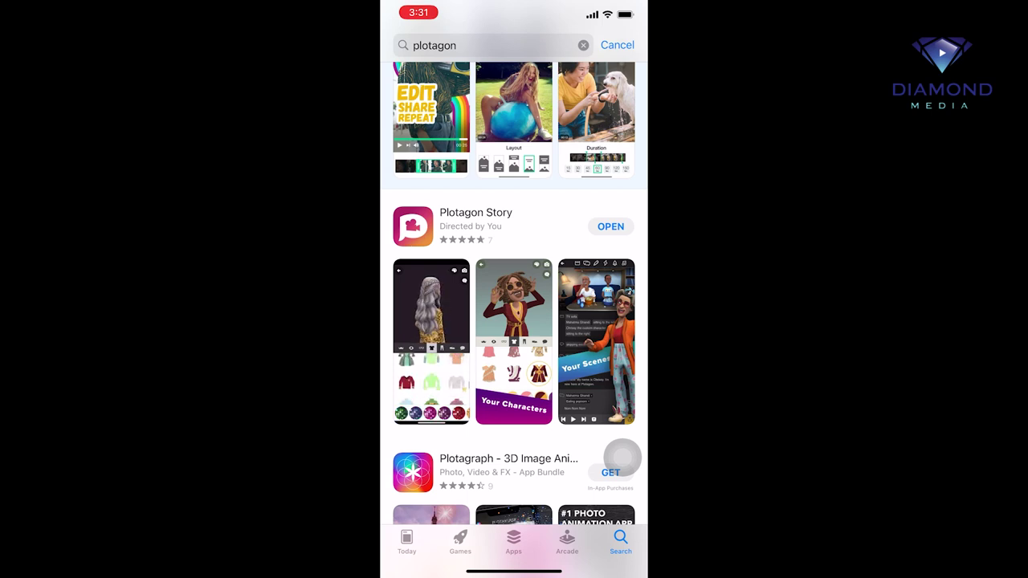
Launch Plotagon Story from the second home-screen page and allow it to send notifications.
{"action": "left_click_drag", "start_coordinate": [514, 572], "coordinate": [514, 361]}
{"action": "left_click_drag", "start_coordinate": [594, 281], "coordinate": [434, 281]}
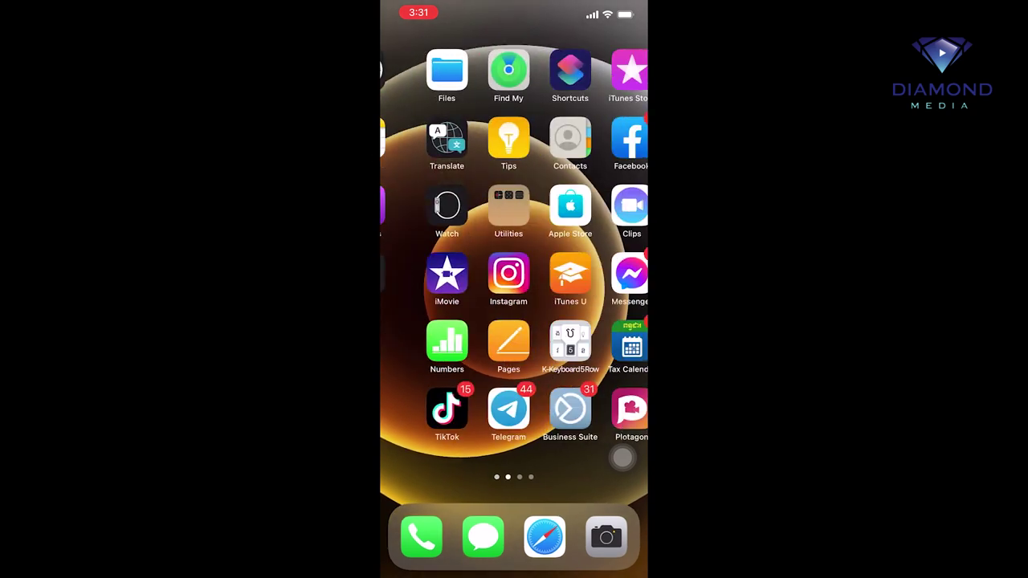
{"action": "left_click_drag", "start_coordinate": [563, 282], "coordinate": [460, 282]}
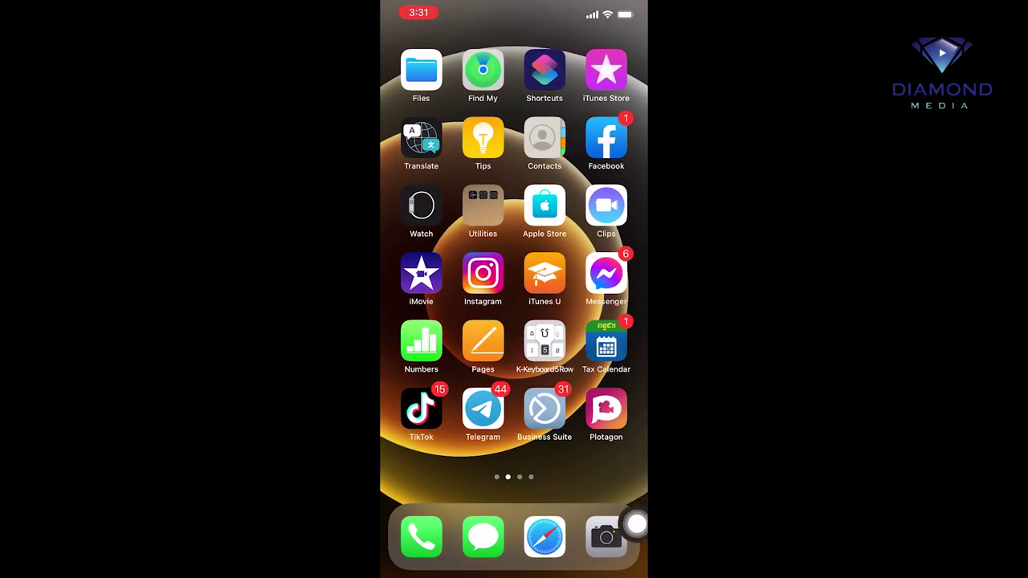
{"action": "left_click", "coordinate": [605, 410]}
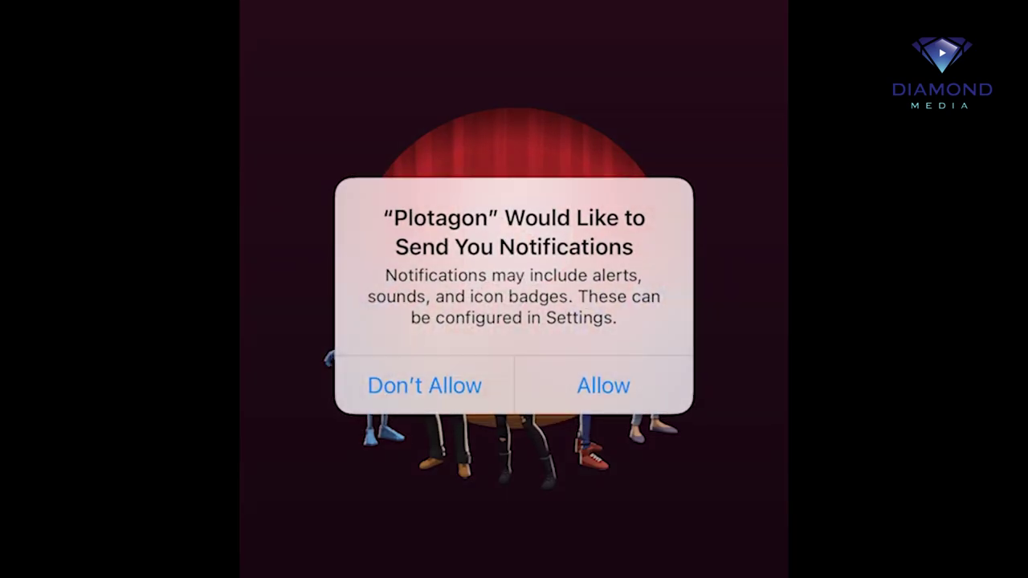
{"action": "left_click", "coordinate": [603, 386]}
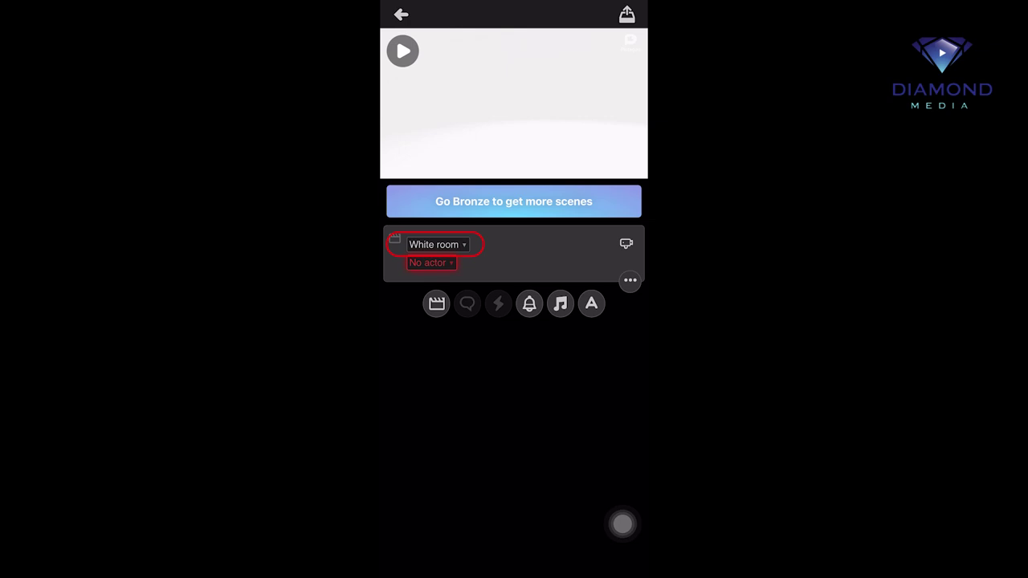
Open the story's scene list and browse the available scenes.
{"action": "left_click", "coordinate": [434, 244]}
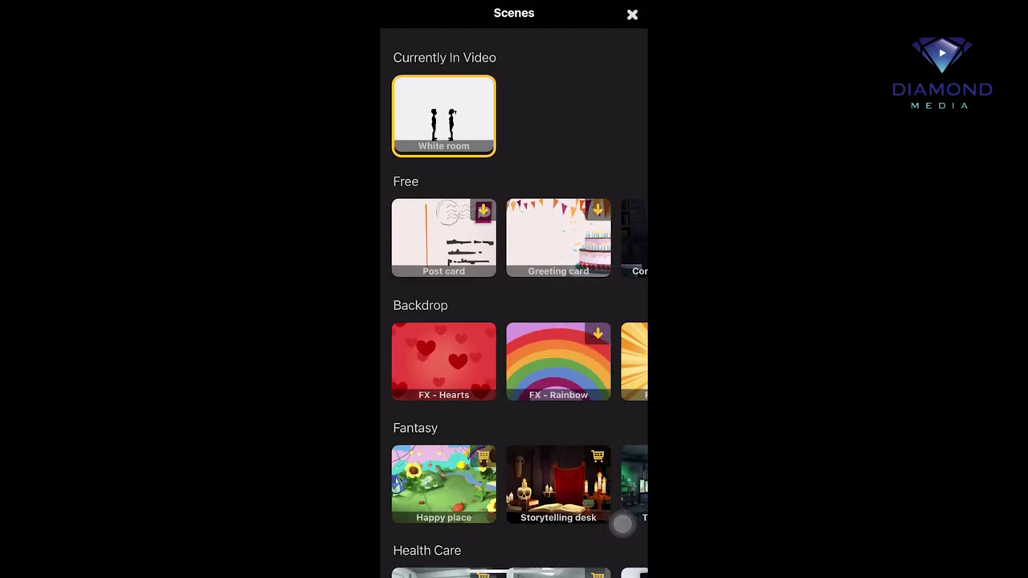
{"action": "scroll", "coordinate": [623, 523], "scroll_direction": "down", "scroll_amount": 3}
{"action": "scroll", "coordinate": [514, 322], "scroll_direction": "down", "scroll_amount": 2}
{"action": "scroll", "coordinate": [514, 321], "scroll_direction": "down", "scroll_amount": 5}
{"action": "scroll", "coordinate": [514, 321], "scroll_direction": "down", "scroll_amount": 3}
{"action": "scroll", "coordinate": [514, 322], "scroll_direction": "down", "scroll_amount": 1}
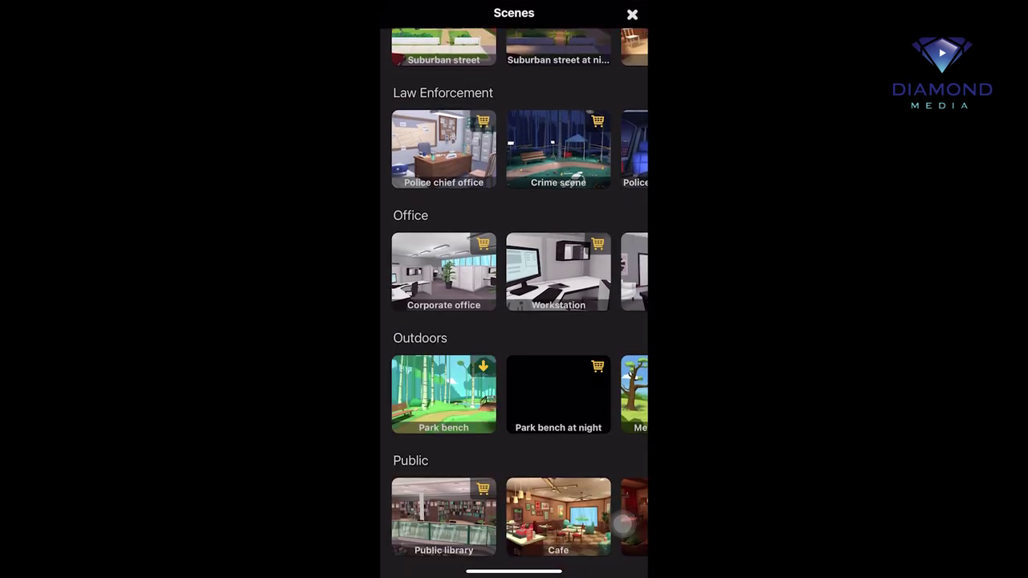
{"action": "scroll", "coordinate": [514, 322], "scroll_direction": "down", "scroll_amount": 3}
{"action": "scroll", "coordinate": [514, 322], "scroll_direction": "down", "scroll_amount": 1}
{"action": "scroll", "coordinate": [622, 523], "scroll_direction": "down", "scroll_amount": 1}
{"action": "scroll", "coordinate": [622, 524], "scroll_direction": "down", "scroll_amount": 2}
{"action": "scroll", "coordinate": [622, 524], "scroll_direction": "down", "scroll_amount": 2}
{"action": "scroll", "coordinate": [622, 524], "scroll_direction": "up", "scroll_amount": 10}
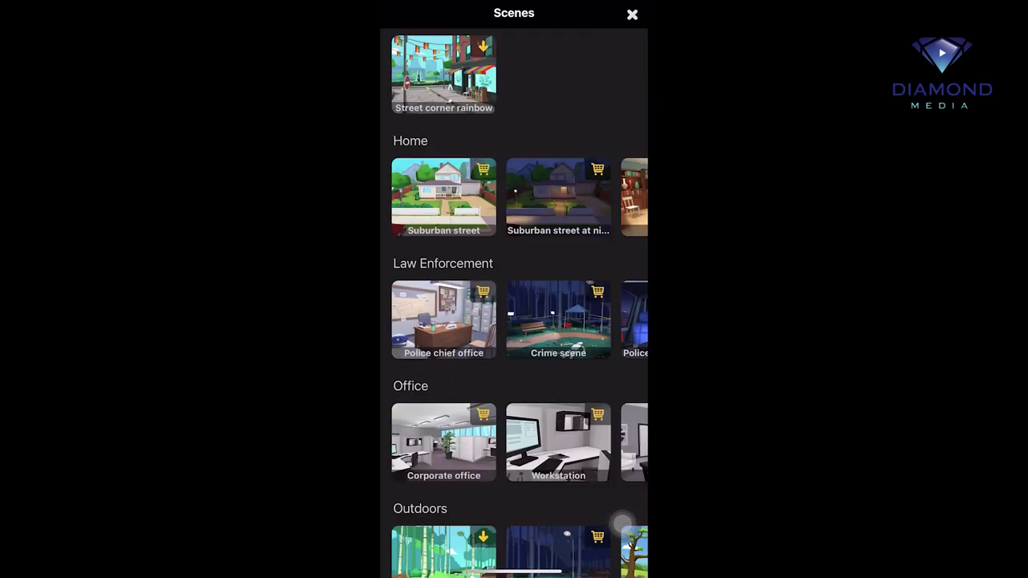
{"action": "scroll", "coordinate": [623, 524], "scroll_direction": "up", "scroll_amount": 10}
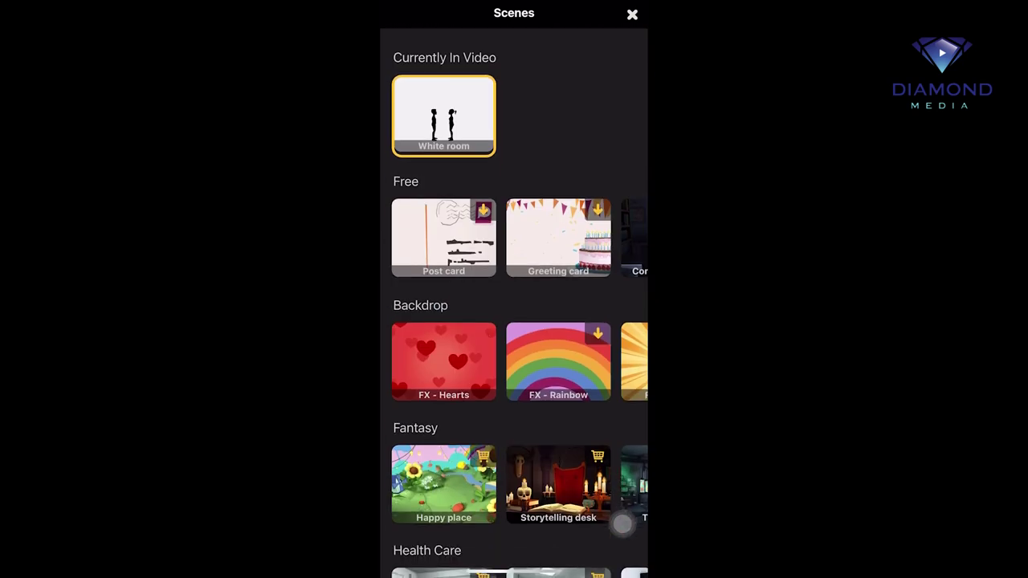
{"action": "scroll", "coordinate": [514, 238], "scroll_direction": "right", "scroll_amount": 5}
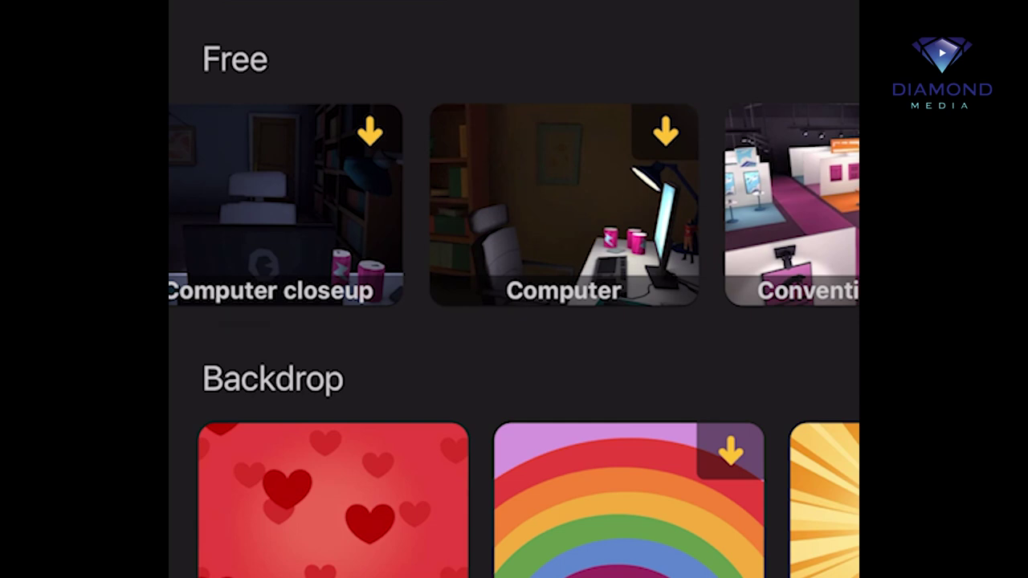
Download the free Computer, Convention booth, Teenage bedroom, Bedroom and Bathroom scenes.
{"action": "left_click", "coordinate": [564, 205]}
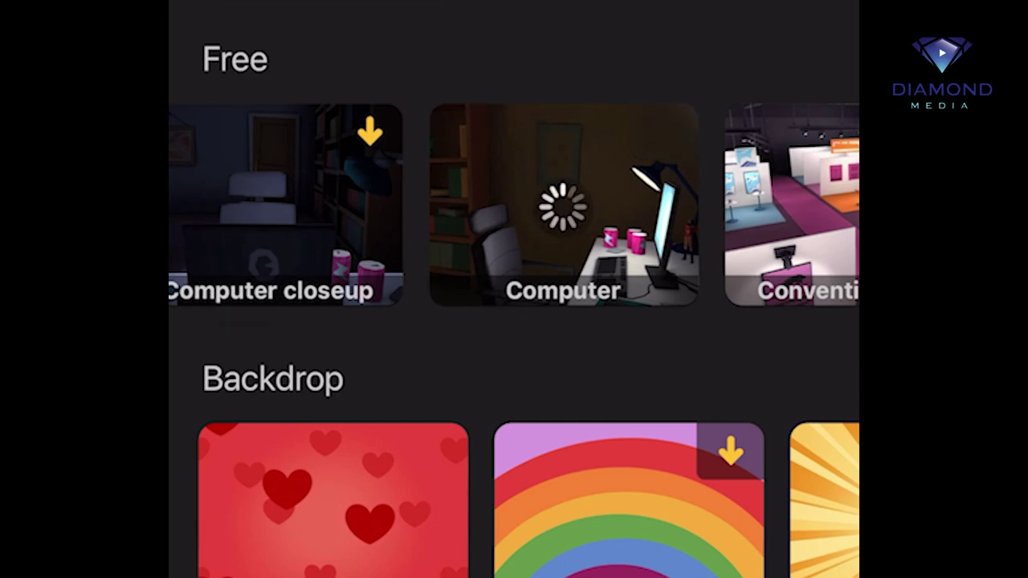
{"action": "scroll", "coordinate": [514, 205], "scroll_direction": "right", "scroll_amount": 3}
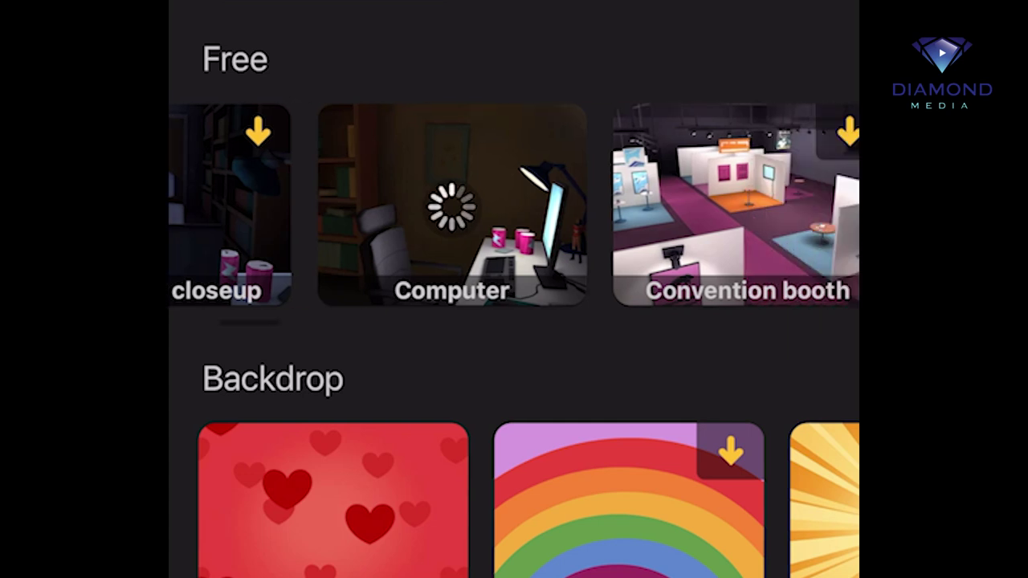
{"action": "left_click", "coordinate": [561, 204]}
{"action": "scroll", "coordinate": [514, 205], "scroll_direction": "right", "scroll_amount": 3}
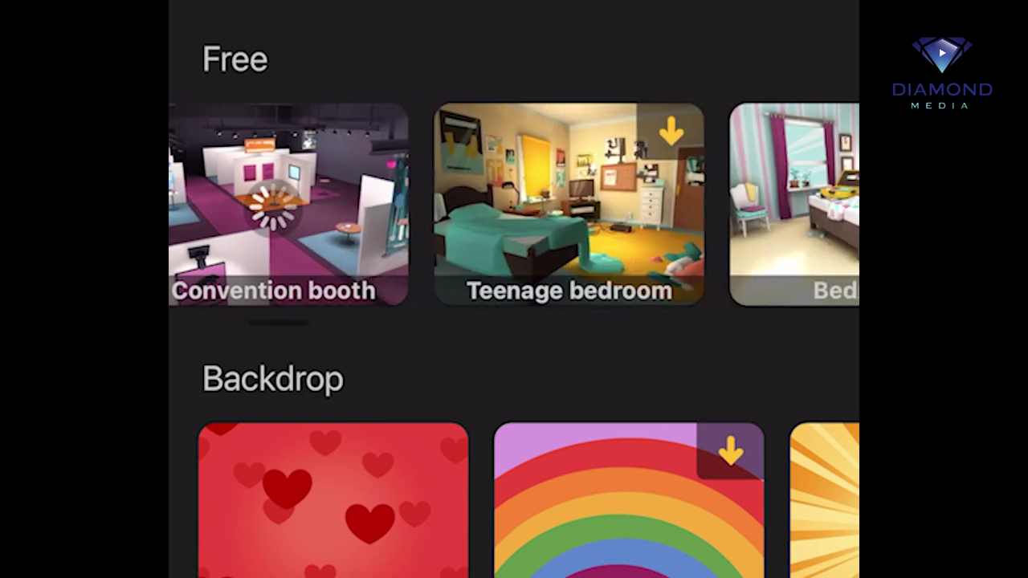
{"action": "left_click", "coordinate": [569, 208]}
{"action": "scroll", "coordinate": [515, 205], "scroll_direction": "right", "scroll_amount": 3}
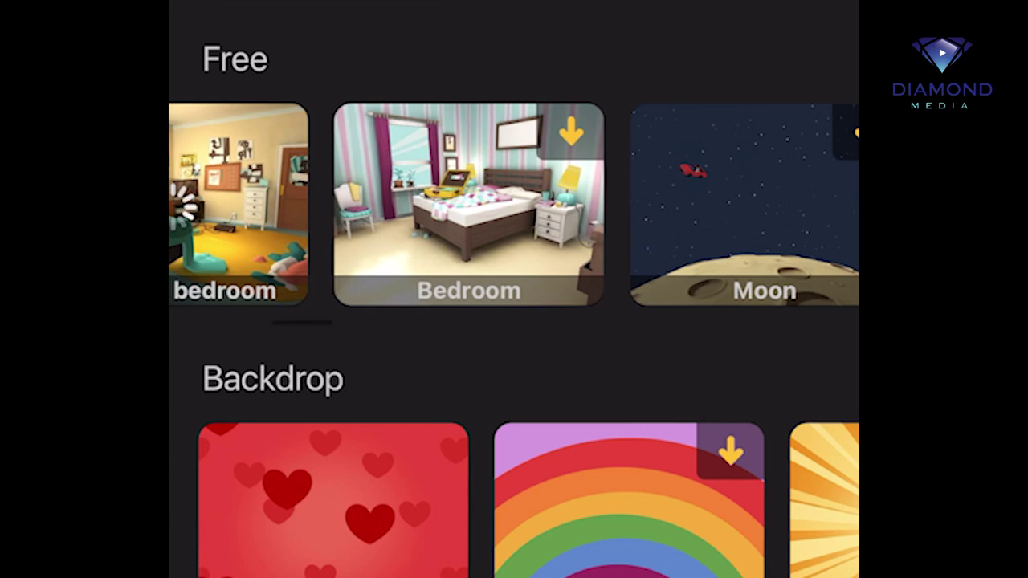
{"action": "left_click", "coordinate": [570, 131]}
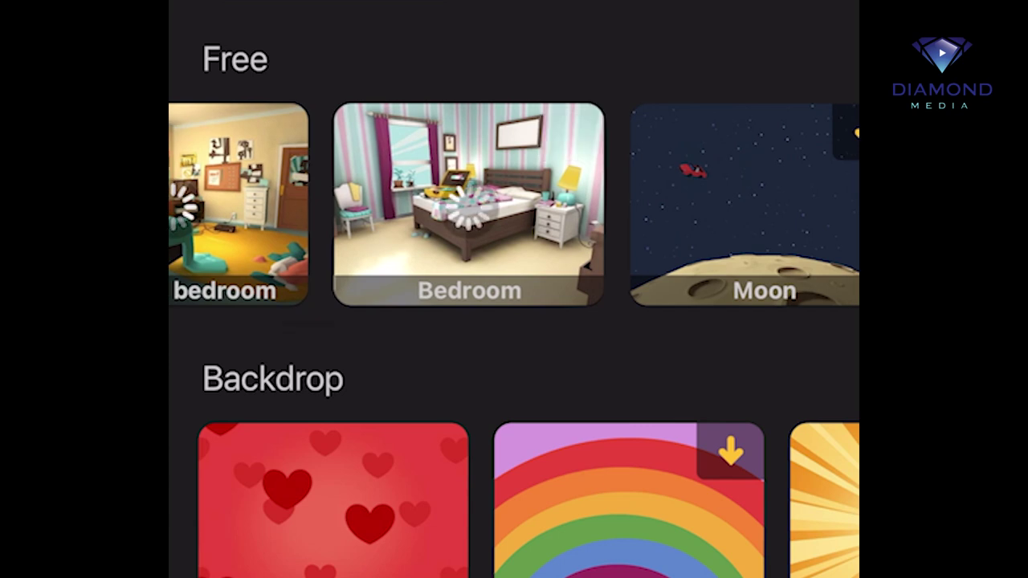
{"action": "scroll", "coordinate": [514, 205], "scroll_direction": "right", "scroll_amount": 3}
{"action": "scroll", "coordinate": [514, 204], "scroll_direction": "left", "scroll_amount": 2}
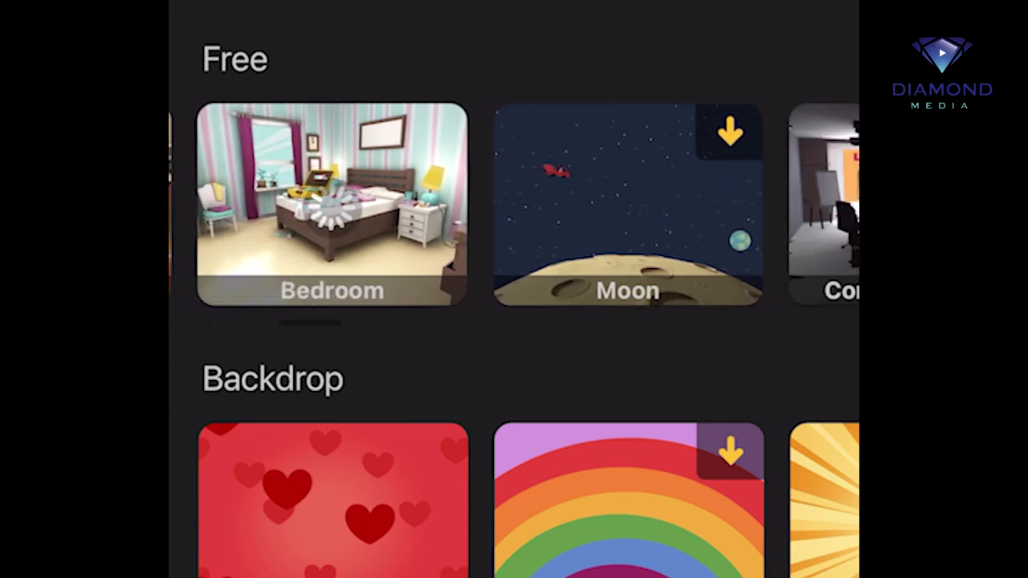
{"action": "scroll", "coordinate": [514, 205], "scroll_direction": "right", "scroll_amount": 5}
{"action": "left_click", "coordinate": [506, 131]}
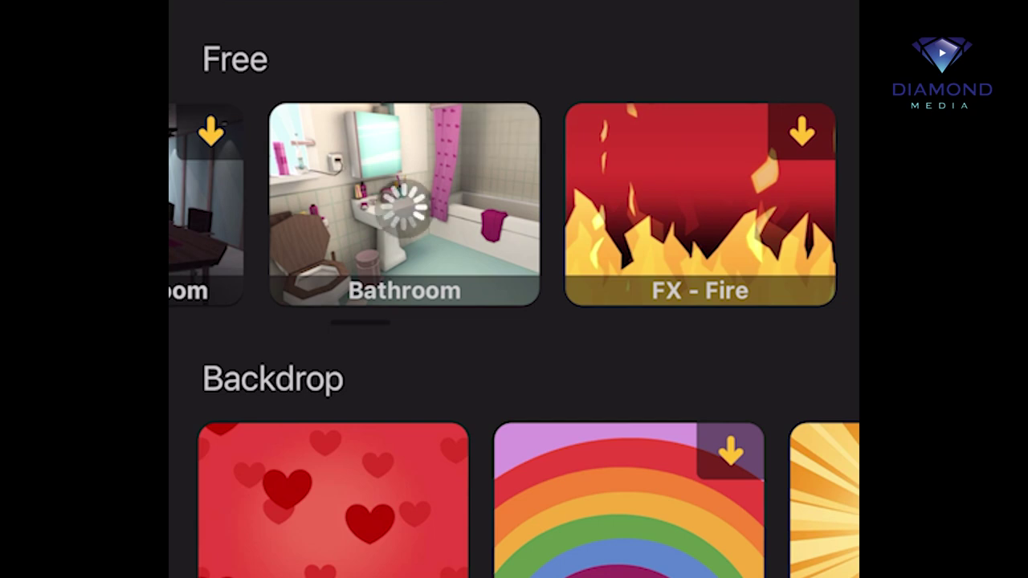
{"action": "scroll", "coordinate": [514, 205], "scroll_direction": "right", "scroll_amount": 3}
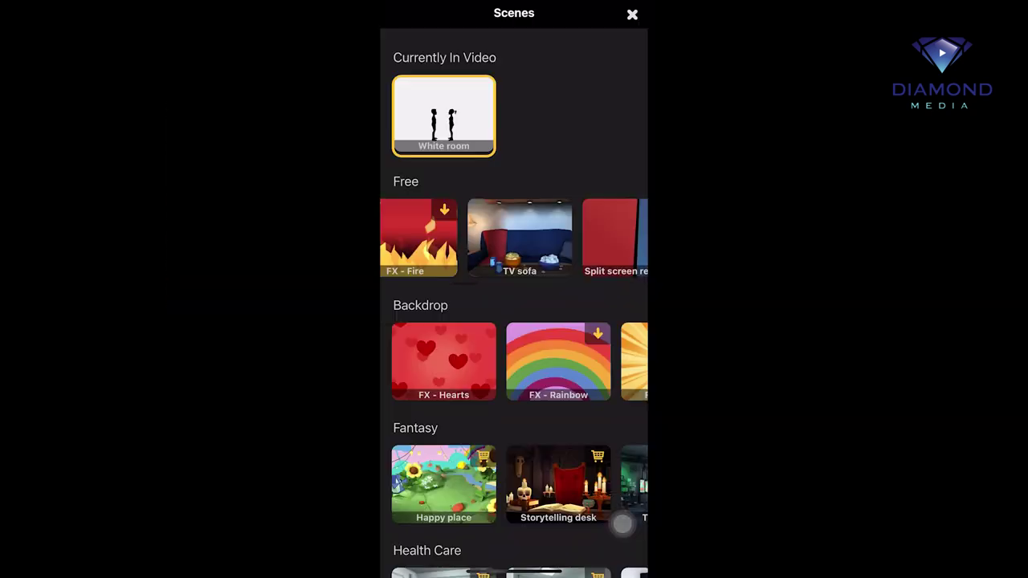
Browse further through the Scenes catalog, reaching the Bronze 3-day trial offer.
{"action": "scroll", "coordinate": [623, 523], "scroll_direction": "down", "scroll_amount": 3}
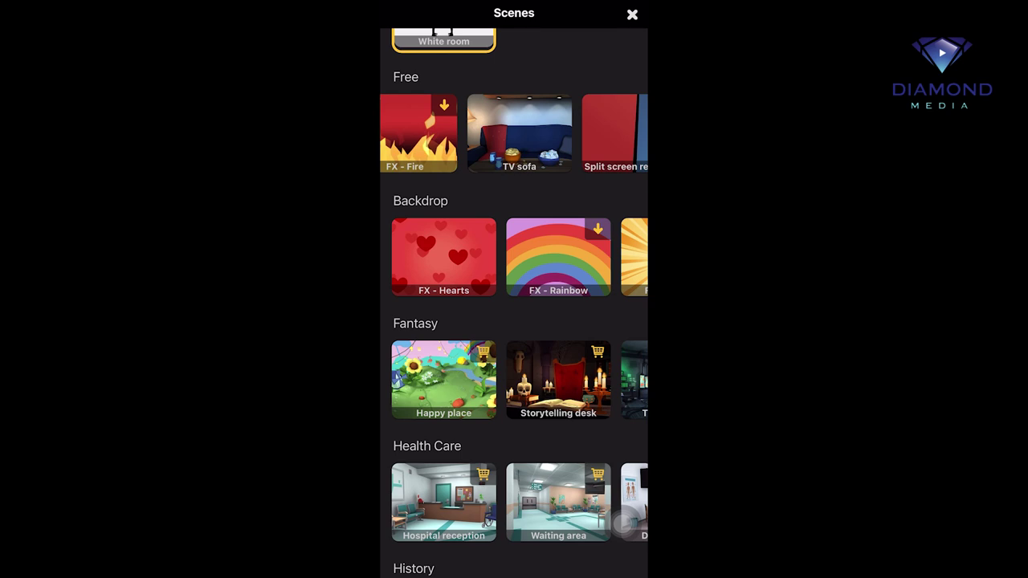
{"action": "left_click_drag", "start_coordinate": [563, 379], "coordinate": [381, 379]}
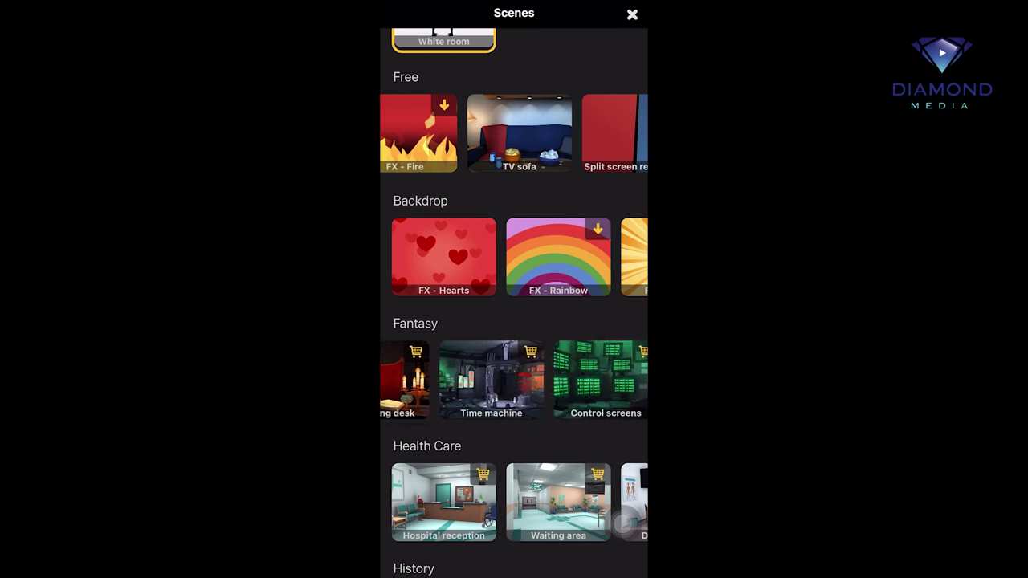
{"action": "scroll", "coordinate": [514, 321], "scroll_direction": "down", "scroll_amount": 3}
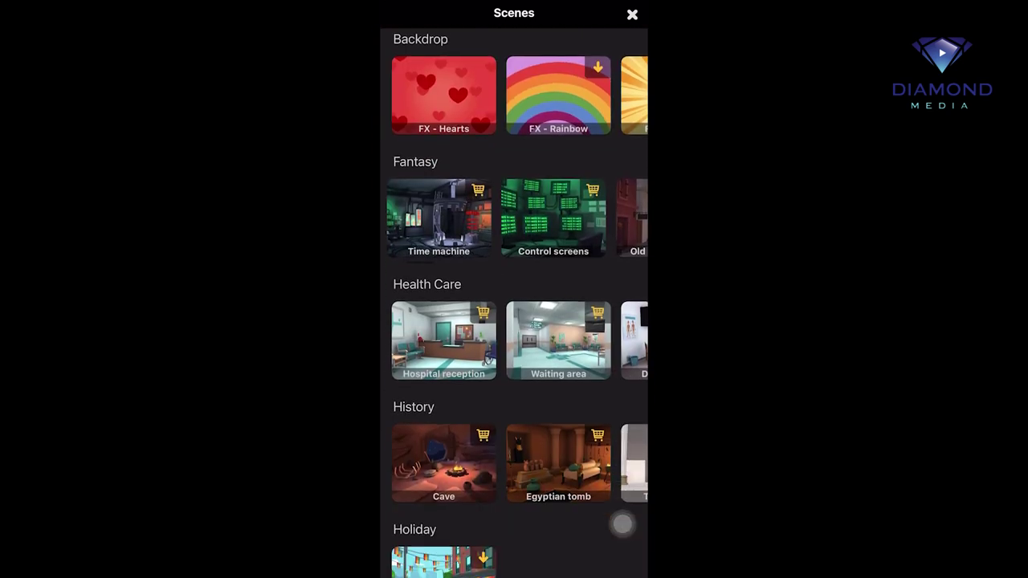
{"action": "scroll", "coordinate": [514, 321], "scroll_direction": "down", "scroll_amount": 2}
{"action": "scroll", "coordinate": [514, 321], "scroll_direction": "down", "scroll_amount": 2}
{"action": "scroll", "coordinate": [514, 321], "scroll_direction": "down", "scroll_amount": 2}
{"action": "scroll", "coordinate": [515, 321], "scroll_direction": "down", "scroll_amount": 2}
{"action": "scroll", "coordinate": [514, 321], "scroll_direction": "down", "scroll_amount": 3}
{"action": "scroll", "coordinate": [514, 322], "scroll_direction": "down", "scroll_amount": 1}
{"action": "scroll", "coordinate": [514, 321], "scroll_direction": "down", "scroll_amount": 2}
{"action": "scroll", "coordinate": [514, 277], "scroll_direction": "right", "scroll_amount": 3}
{"action": "scroll", "coordinate": [514, 274], "scroll_direction": "right", "scroll_amount": 1}
{"action": "scroll", "coordinate": [514, 274], "scroll_direction": "right", "scroll_amount": 2}
{"action": "scroll", "coordinate": [515, 397], "scroll_direction": "right", "scroll_amount": 3}
{"action": "scroll", "coordinate": [514, 396], "scroll_direction": "right", "scroll_amount": 3}
{"action": "scroll", "coordinate": [514, 397], "scroll_direction": "right", "scroll_amount": 2}
{"action": "left_click", "coordinate": [596, 397]}
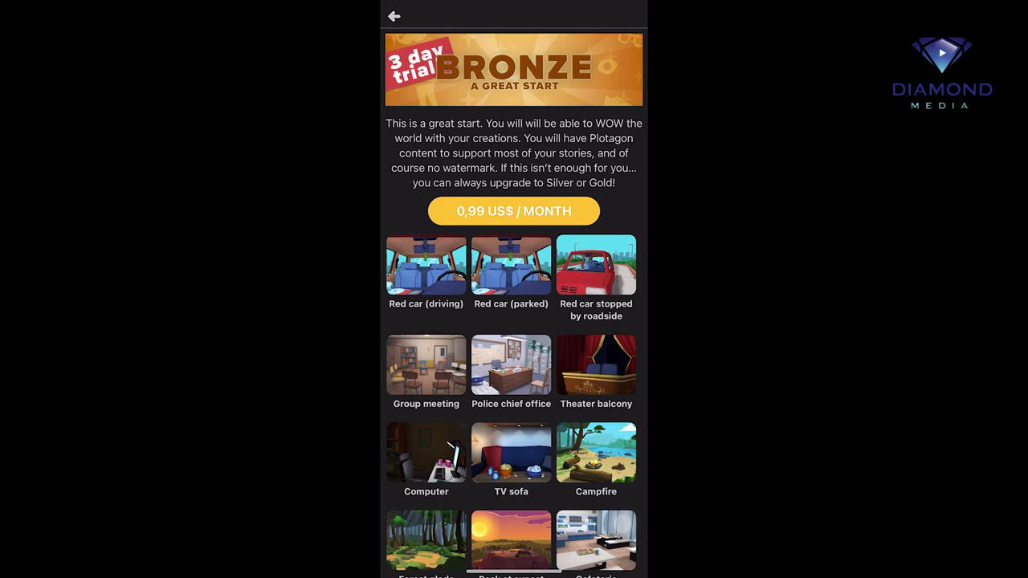
{"action": "scroll", "coordinate": [514, 321], "scroll_direction": "down", "scroll_amount": 2}
{"action": "scroll", "coordinate": [514, 321], "scroll_direction": "down", "scroll_amount": 5}
{"action": "scroll", "coordinate": [514, 322], "scroll_direction": "down", "scroll_amount": 5}
{"action": "scroll", "coordinate": [514, 321], "scroll_direction": "down", "scroll_amount": 2}
{"action": "scroll", "coordinate": [514, 321], "scroll_direction": "up", "scroll_amount": 4}
{"action": "scroll", "coordinate": [515, 321], "scroll_direction": "up", "scroll_amount": 10}
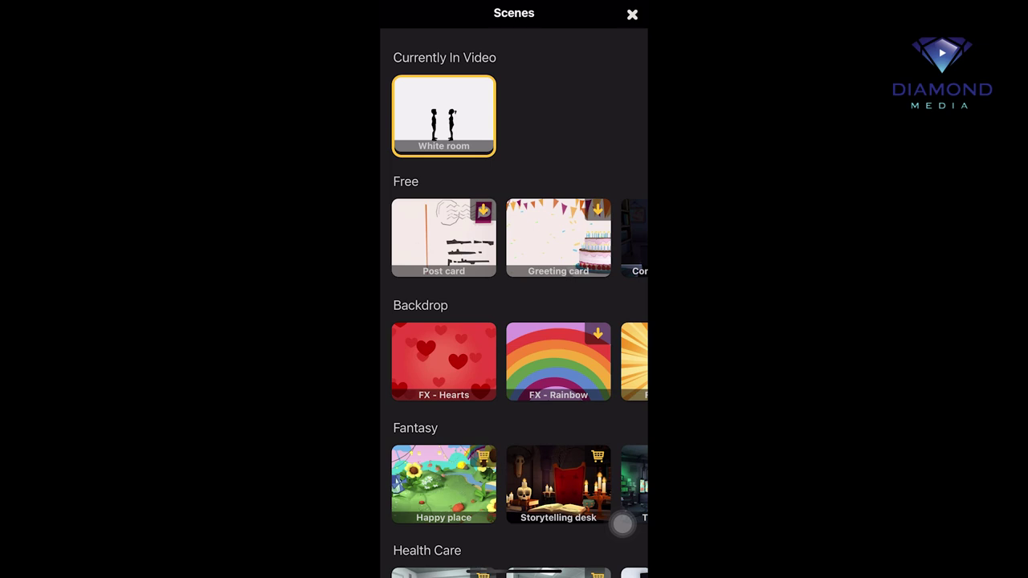
Set the story's scene to the free Teenage bedroom and bring up the Characters picker.
{"action": "scroll", "coordinate": [514, 238], "scroll_direction": "right", "scroll_amount": 10}
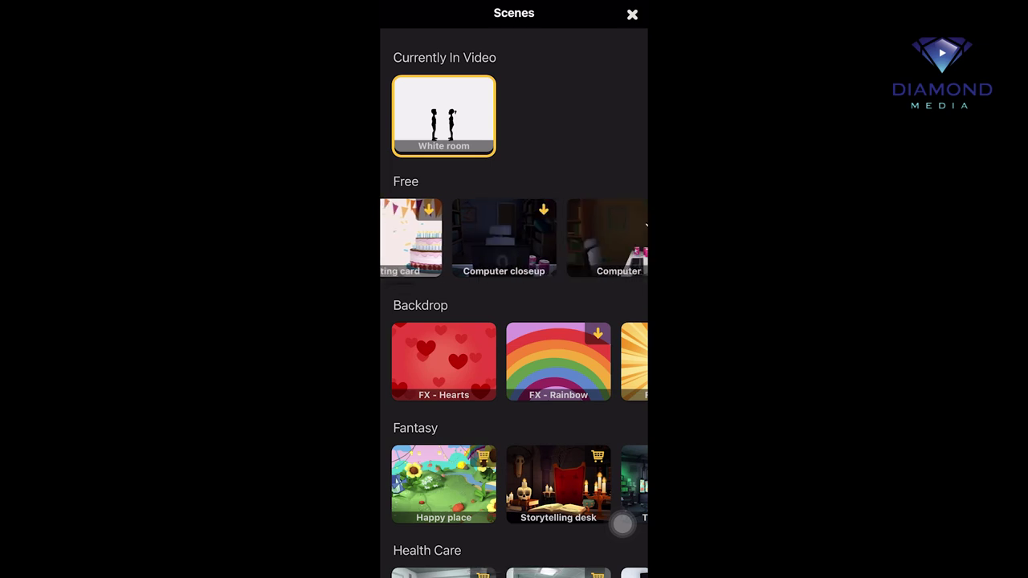
{"action": "scroll", "coordinate": [514, 237], "scroll_direction": "right", "scroll_amount": 3}
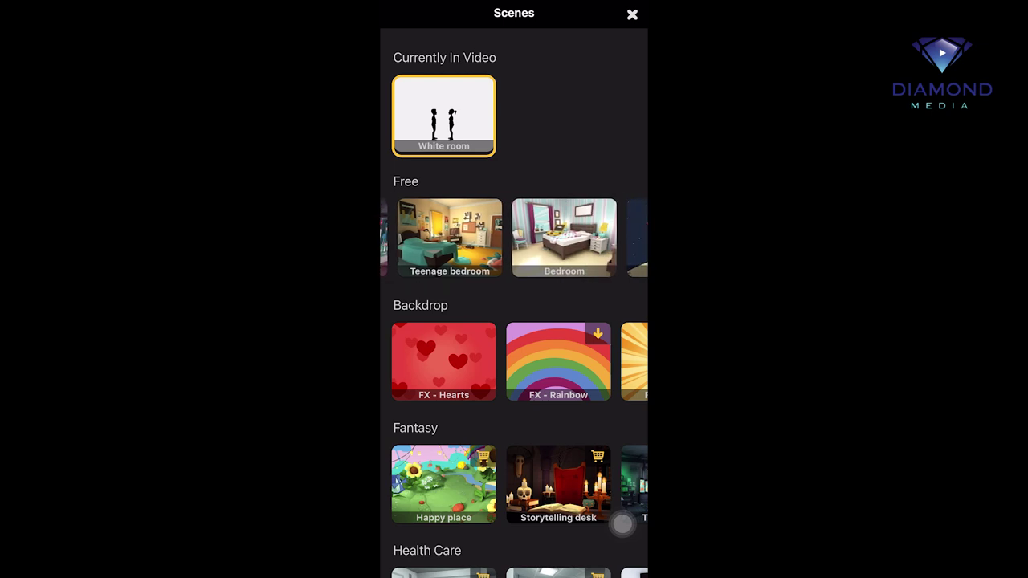
{"action": "left_click", "coordinate": [450, 238]}
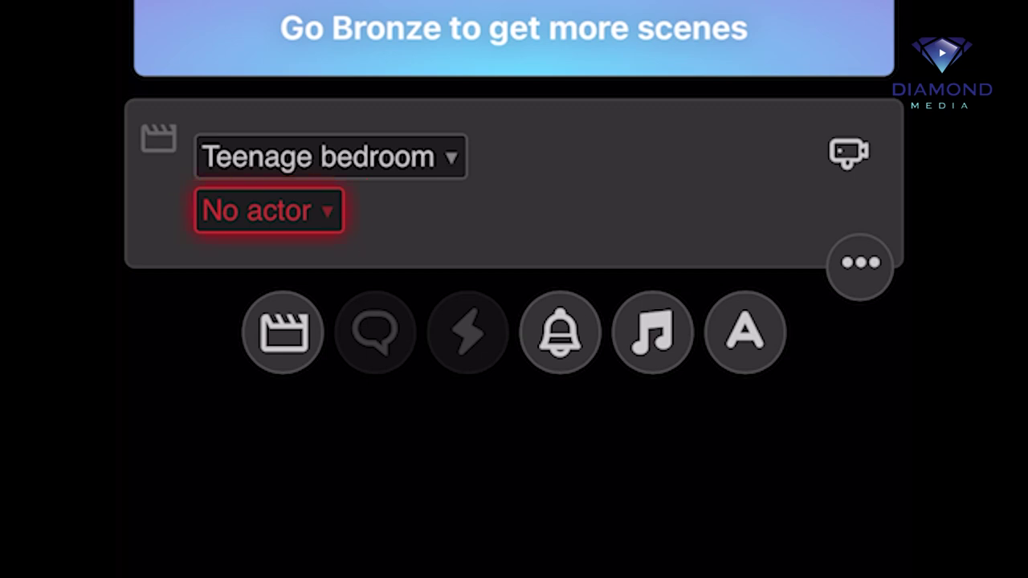
{"action": "left_click", "coordinate": [269, 210]}
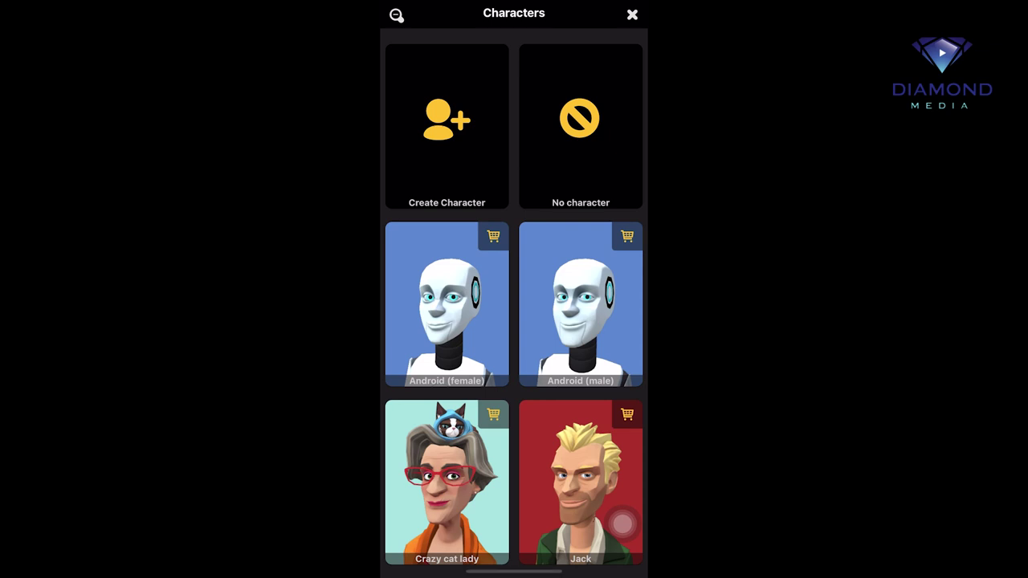
Scroll through the Characters list and start a new character with Create Character.
{"action": "scroll", "coordinate": [514, 322], "scroll_direction": "down", "scroll_amount": 6}
{"action": "scroll", "coordinate": [514, 321], "scroll_direction": "down", "scroll_amount": 3}
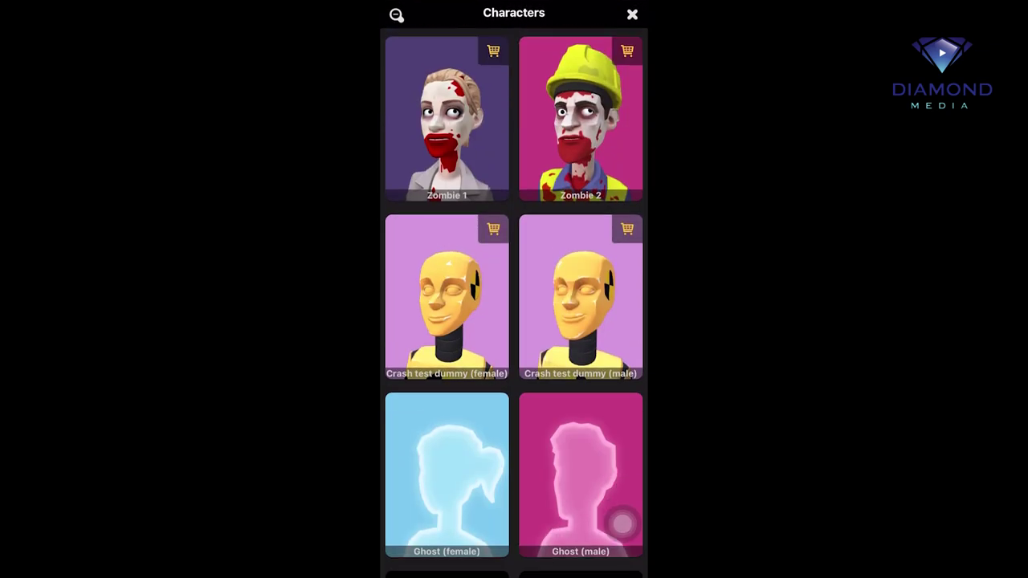
{"action": "scroll", "coordinate": [515, 321], "scroll_direction": "down", "scroll_amount": 1}
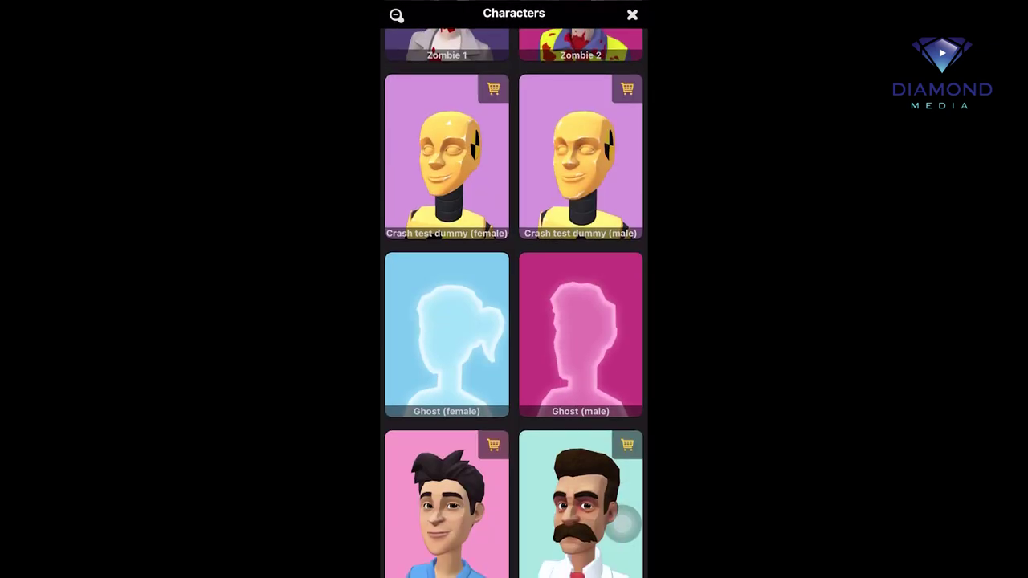
{"action": "scroll", "coordinate": [623, 524], "scroll_direction": "up", "scroll_amount": 10}
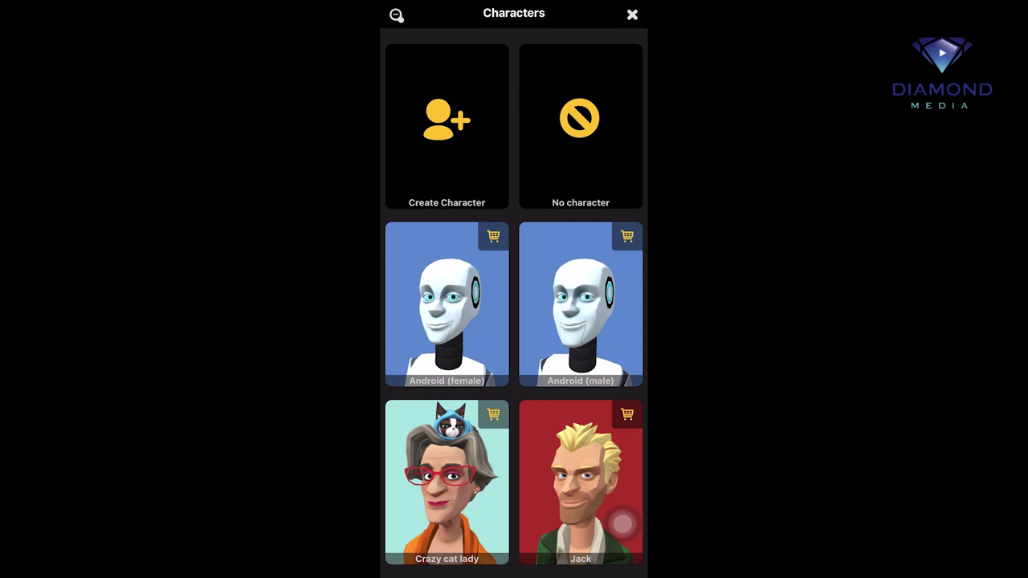
{"action": "left_click", "coordinate": [447, 128]}
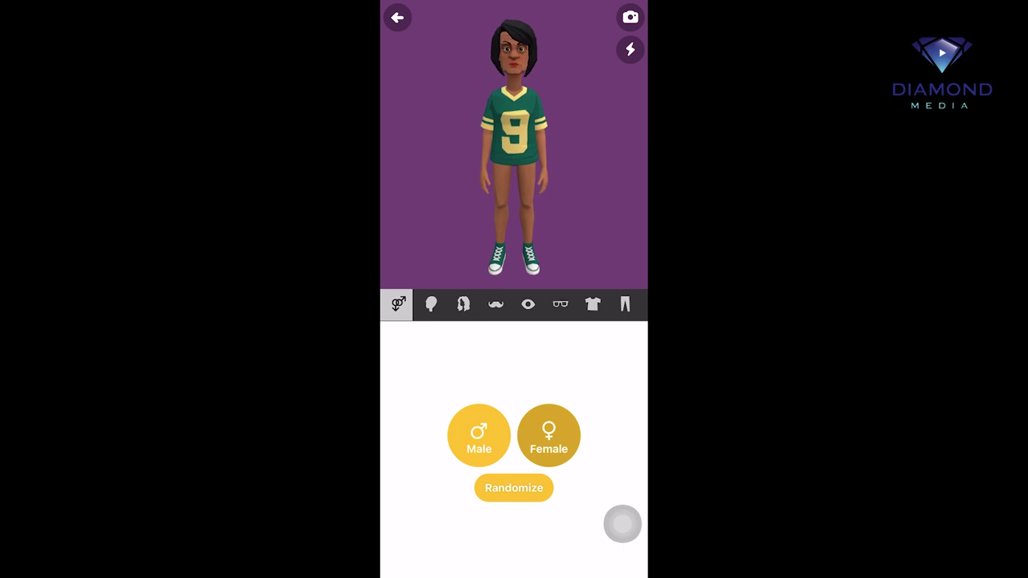
Try the character as male and preview the middle and left face shapes.
{"action": "left_click", "coordinate": [479, 435]}
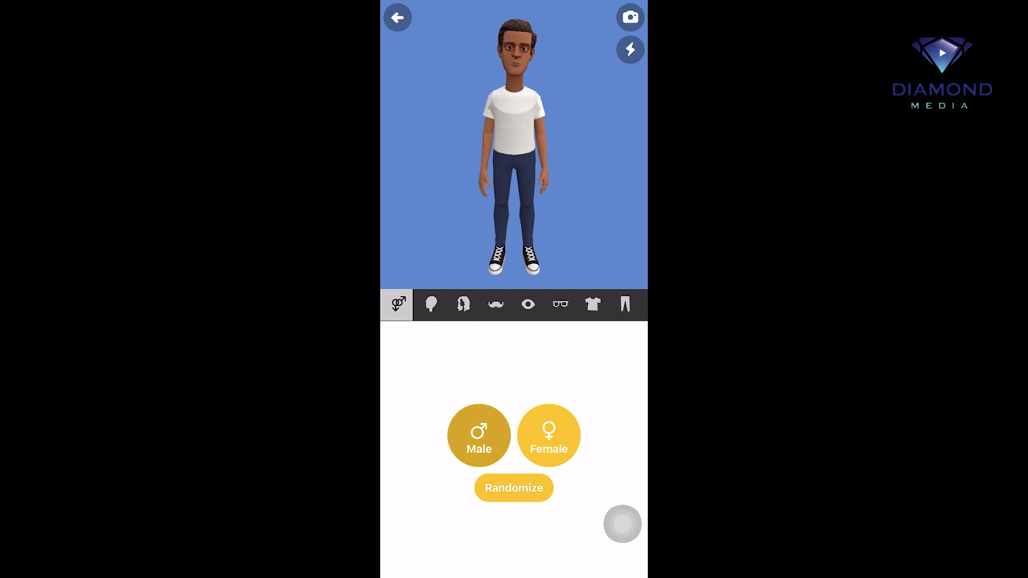
{"action": "left_click", "coordinate": [431, 304]}
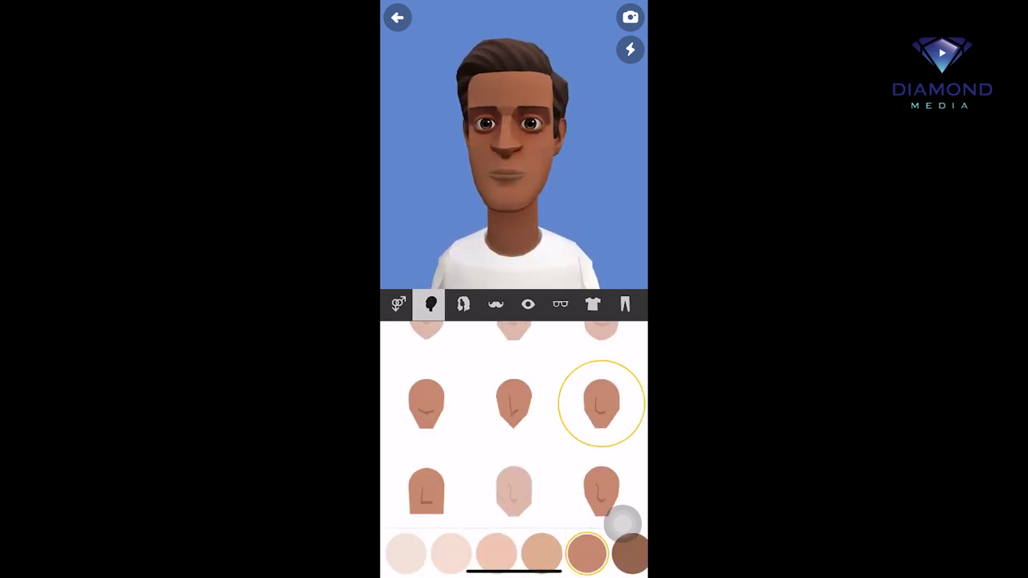
{"action": "scroll", "coordinate": [514, 426], "scroll_direction": "down", "scroll_amount": 3}
{"action": "scroll", "coordinate": [514, 426], "scroll_direction": "up", "scroll_amount": 3}
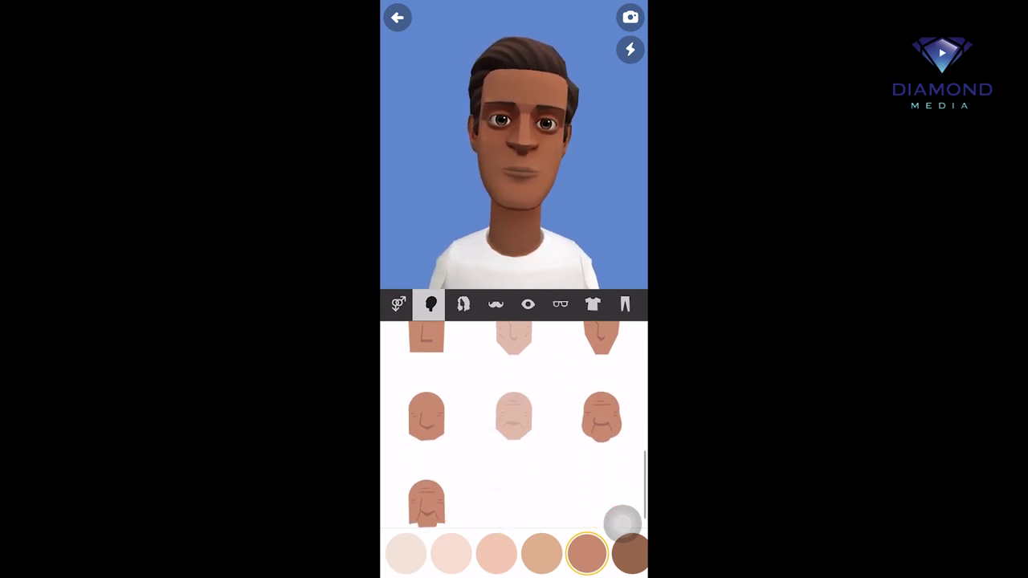
{"action": "left_click", "coordinate": [514, 425]}
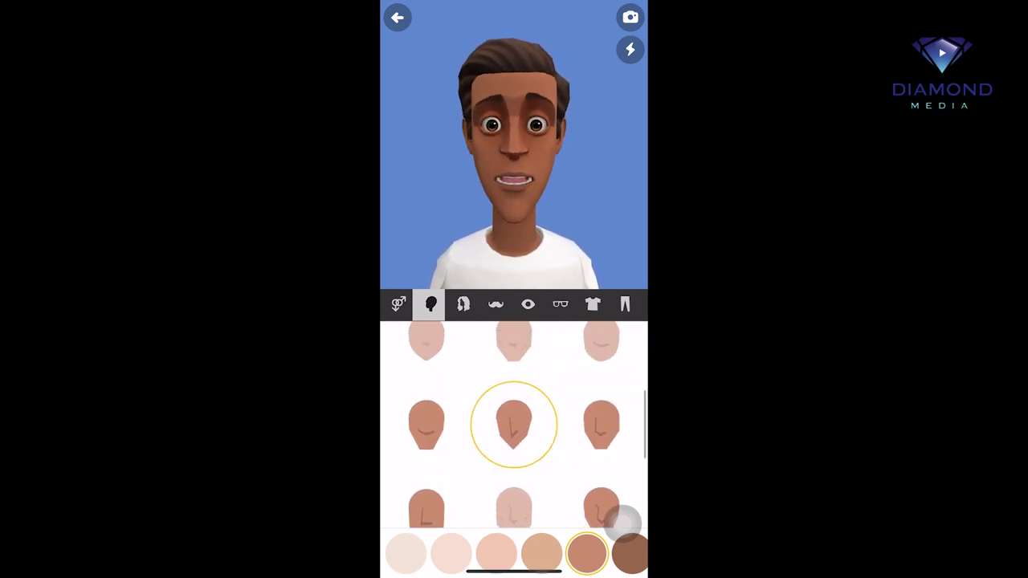
{"action": "left_click", "coordinate": [426, 424]}
{"action": "scroll", "coordinate": [514, 426], "scroll_direction": "up", "scroll_amount": 1}
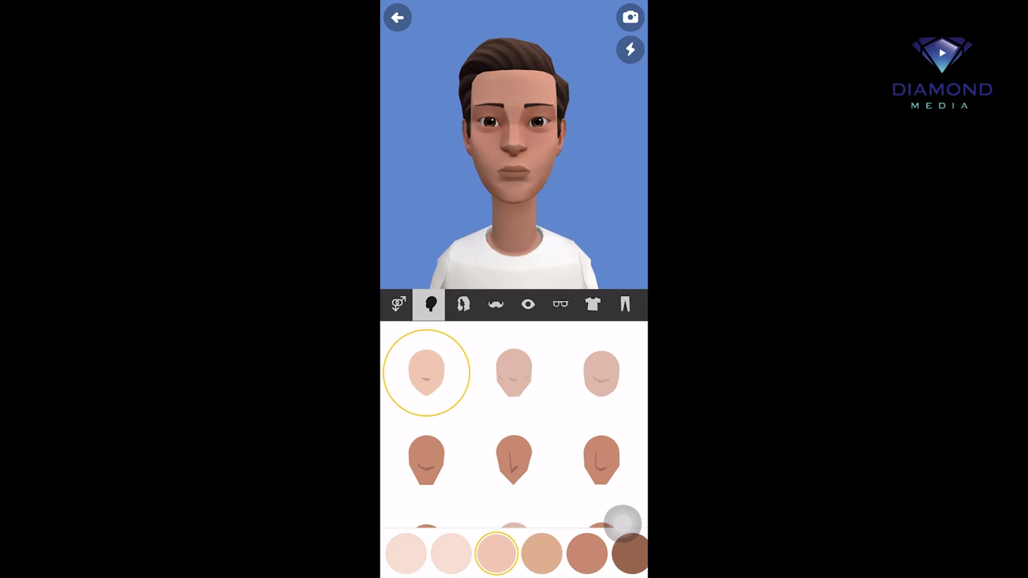
{"action": "scroll", "coordinate": [514, 418], "scroll_direction": "down", "scroll_amount": 5}
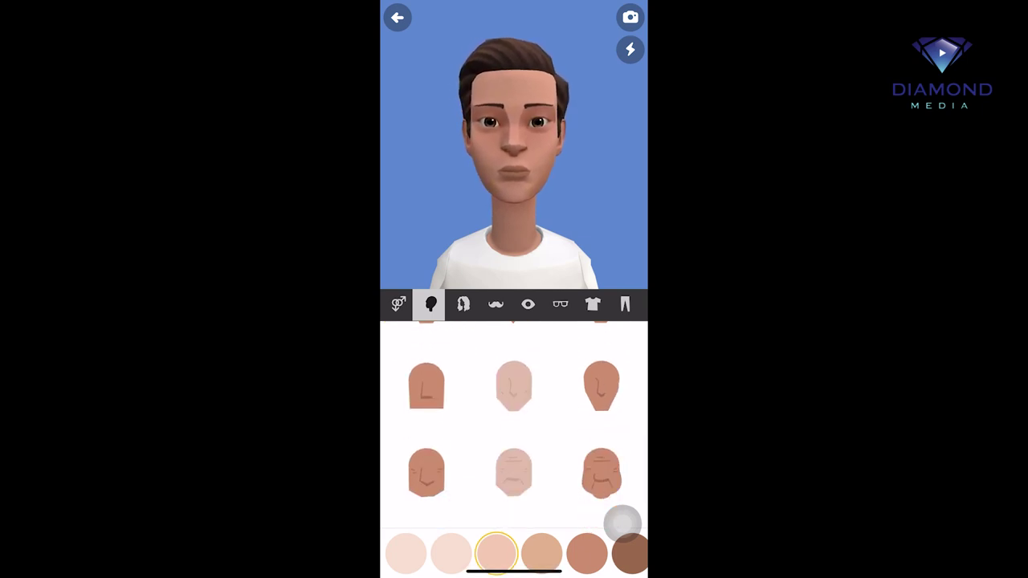
Make the character female and settle on the middle-right face shape.
{"action": "left_click", "coordinate": [399, 304]}
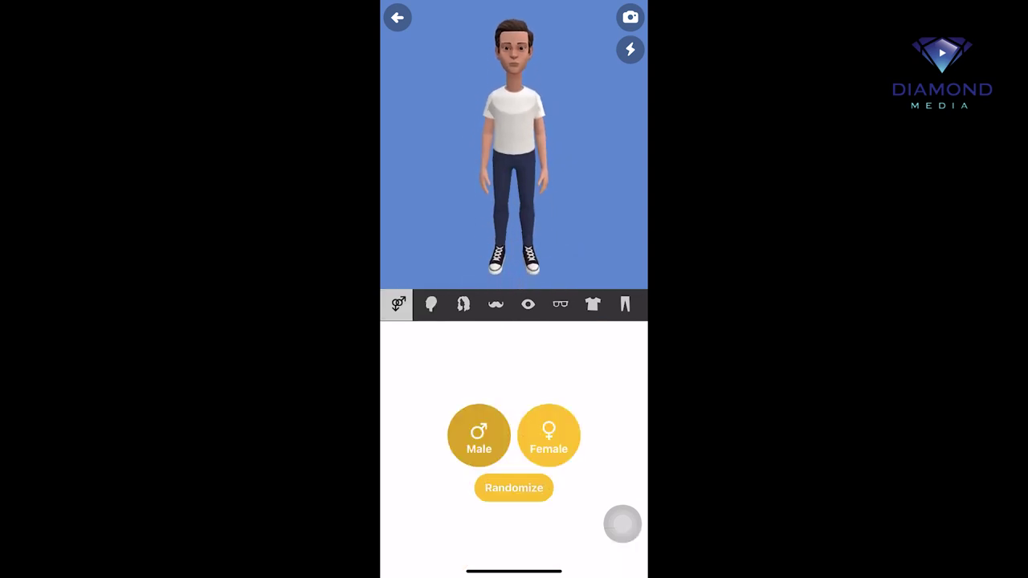
{"action": "left_click", "coordinate": [549, 435]}
{"action": "left_click", "coordinate": [431, 304]}
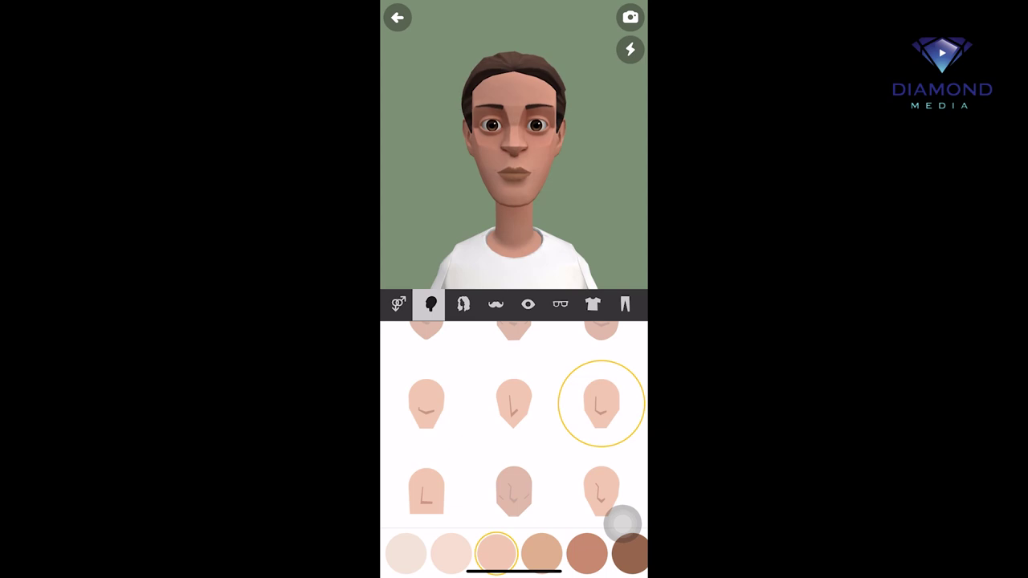
{"action": "left_click", "coordinate": [514, 402]}
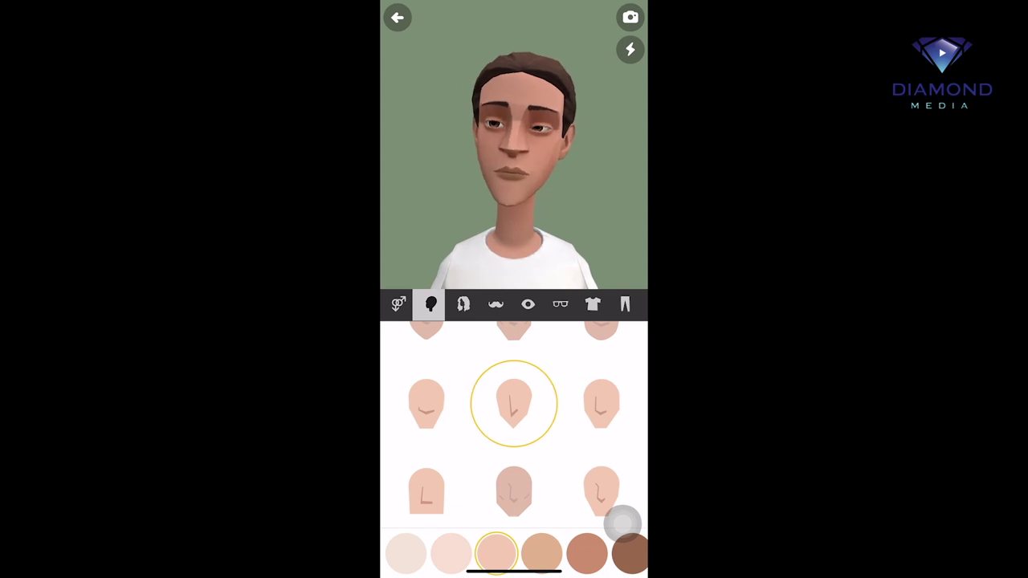
{"action": "left_click", "coordinate": [601, 490]}
{"action": "left_click", "coordinate": [600, 401]}
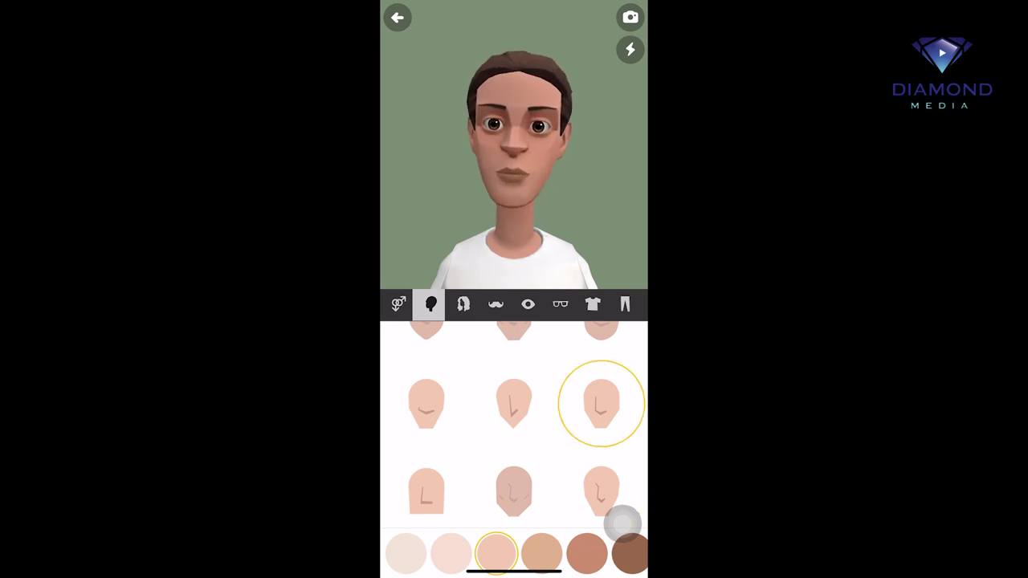
{"action": "scroll", "coordinate": [514, 425], "scroll_direction": "down", "scroll_amount": 3}
Browse the hairstyles and pick the long straight style.
{"action": "left_click", "coordinate": [464, 304]}
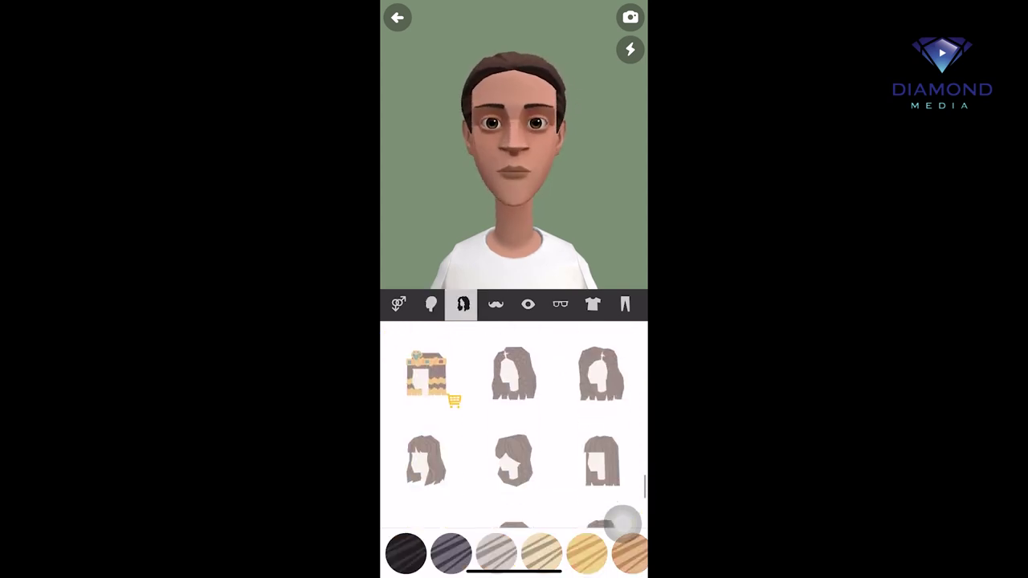
{"action": "scroll", "coordinate": [514, 426], "scroll_direction": "down", "scroll_amount": 2}
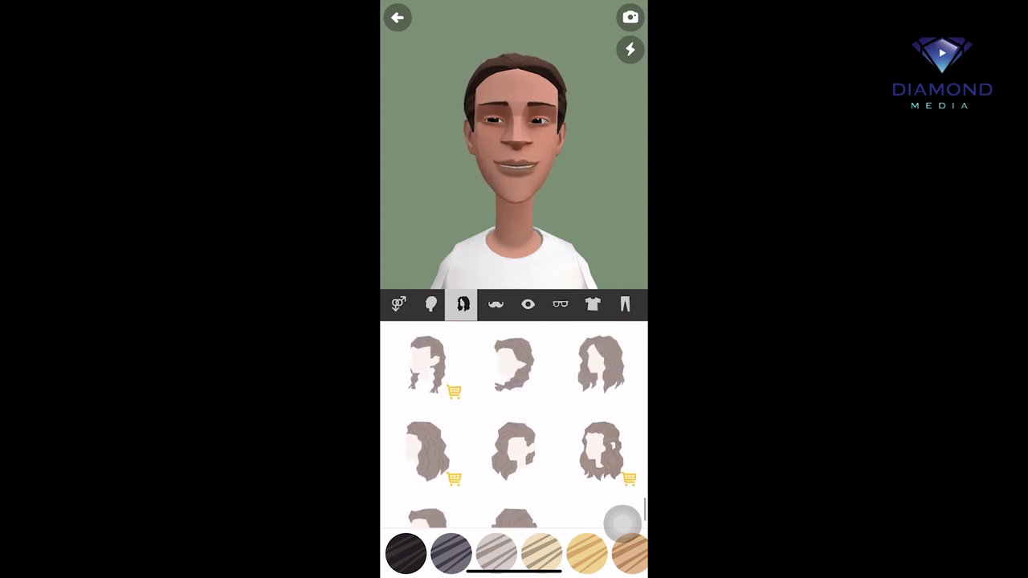
{"action": "scroll", "coordinate": [514, 426], "scroll_direction": "up", "scroll_amount": 3}
{"action": "scroll", "coordinate": [514, 426], "scroll_direction": "up", "scroll_amount": 3}
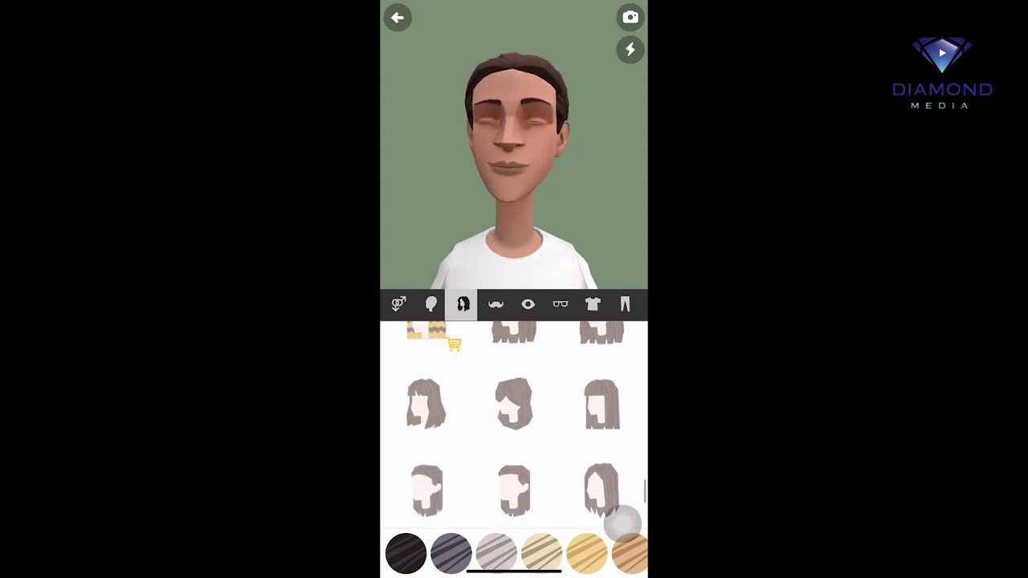
{"action": "scroll", "coordinate": [505, 426], "scroll_direction": "up", "scroll_amount": 3}
{"action": "scroll", "coordinate": [505, 426], "scroll_direction": "down", "scroll_amount": 2}
{"action": "scroll", "coordinate": [514, 426], "scroll_direction": "down", "scroll_amount": 2}
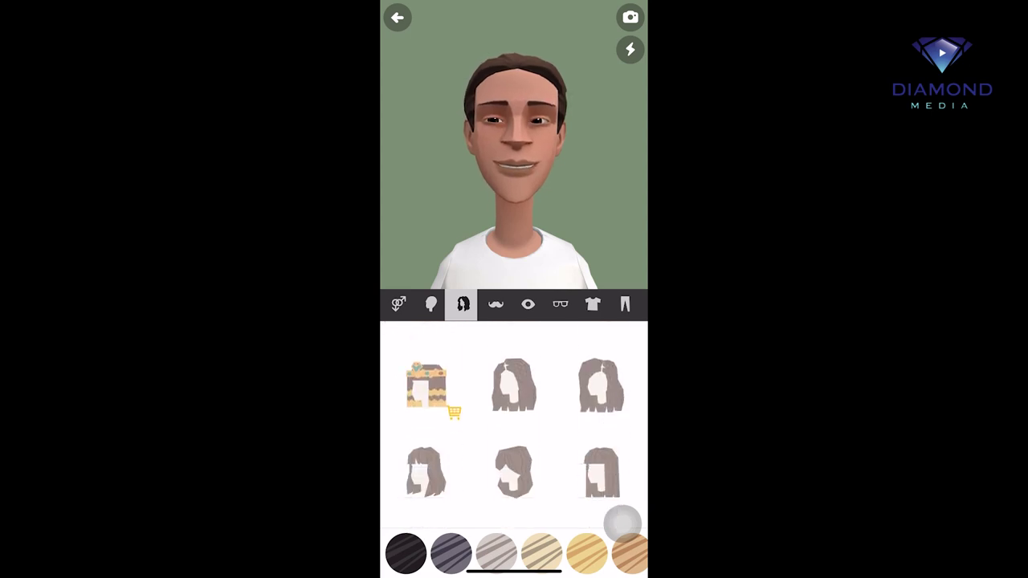
{"action": "scroll", "coordinate": [514, 426], "scroll_direction": "up", "scroll_amount": 3}
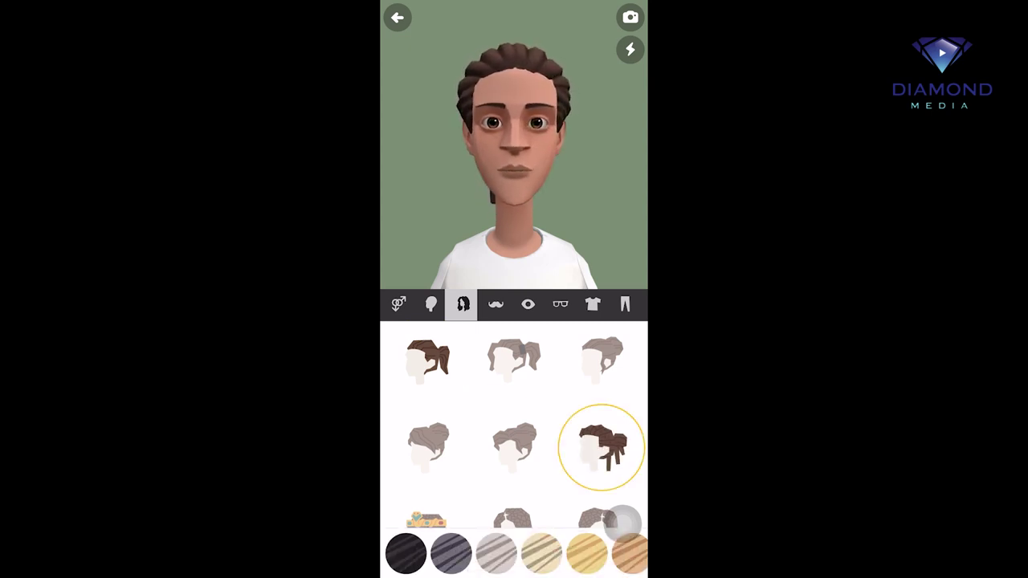
{"action": "scroll", "coordinate": [514, 426], "scroll_direction": "down", "scroll_amount": 5}
{"action": "scroll", "coordinate": [514, 425], "scroll_direction": "down", "scroll_amount": 2}
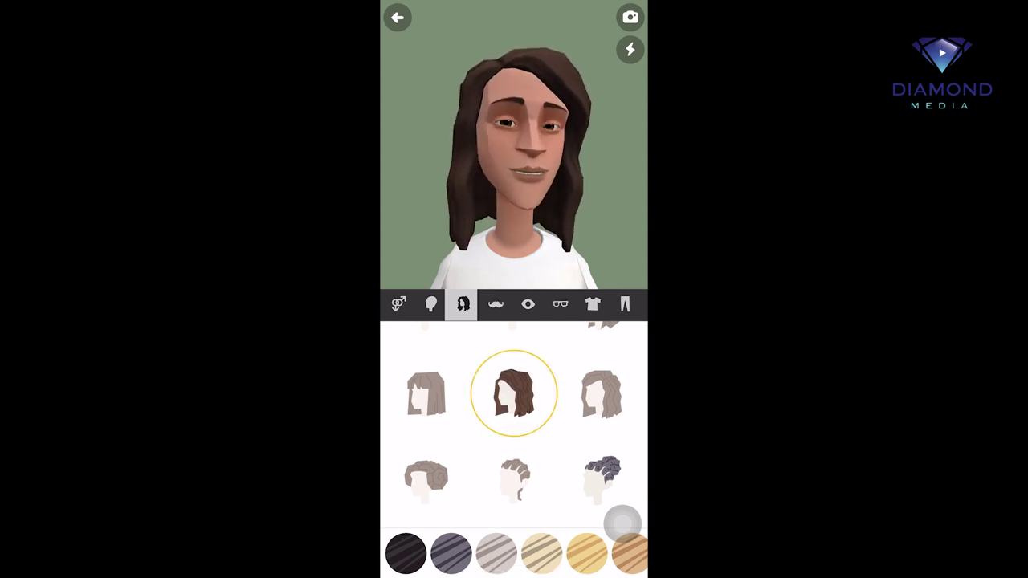
{"action": "scroll", "coordinate": [514, 425], "scroll_direction": "down", "scroll_amount": 5}
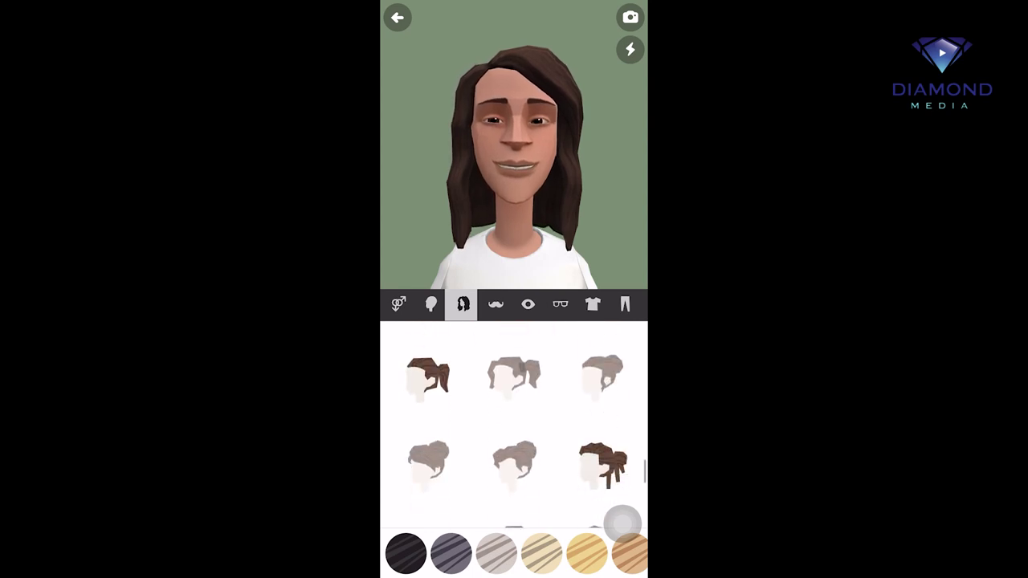
{"action": "scroll", "coordinate": [514, 425], "scroll_direction": "down", "scroll_amount": 5}
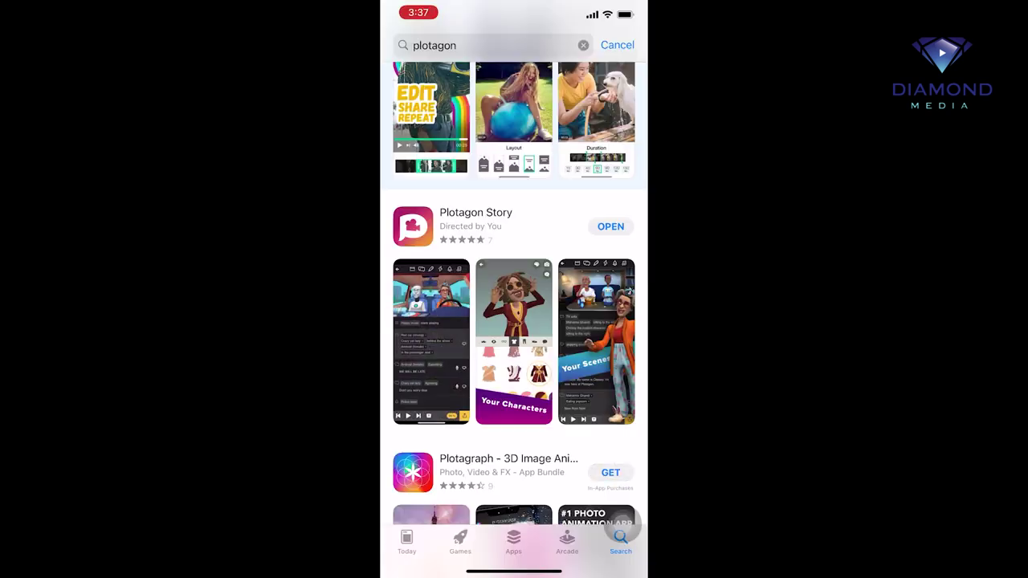
{"action": "scroll", "coordinate": [514, 553], "scroll_direction": "left", "scroll_amount": 5}
Try dark grey and pink hair colours, then make the hair orange.
{"action": "left_click", "coordinate": [451, 553]}
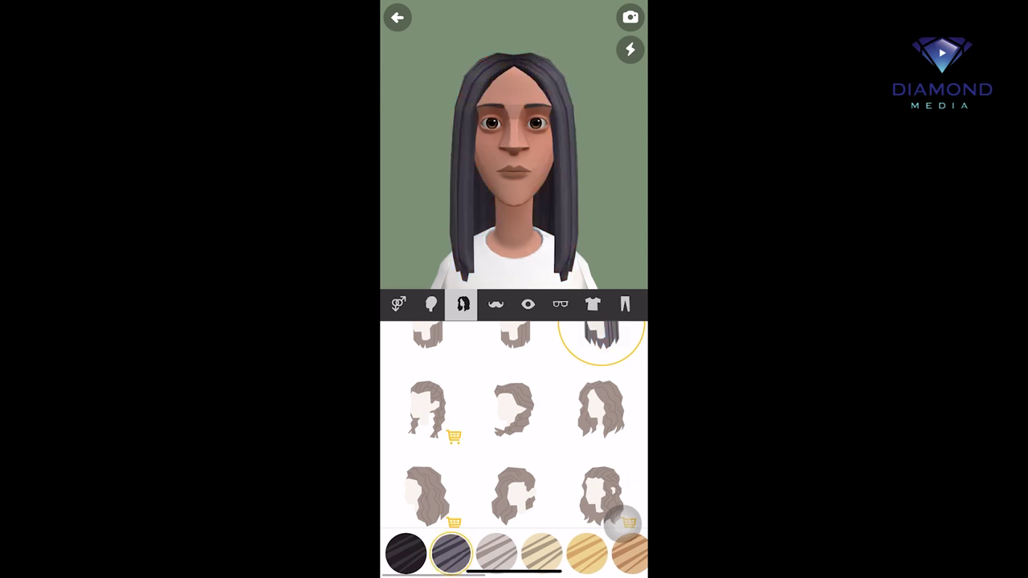
{"action": "scroll", "coordinate": [514, 552], "scroll_direction": "right", "scroll_amount": 5}
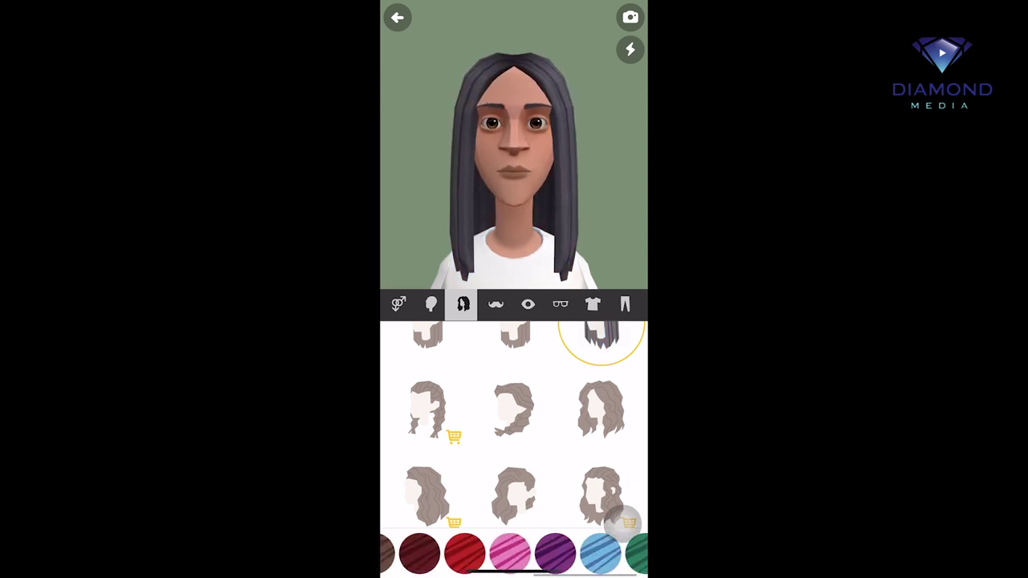
{"action": "left_click", "coordinate": [503, 553]}
{"action": "left_click_drag", "start_coordinate": [450, 552], "coordinate": [611, 552]}
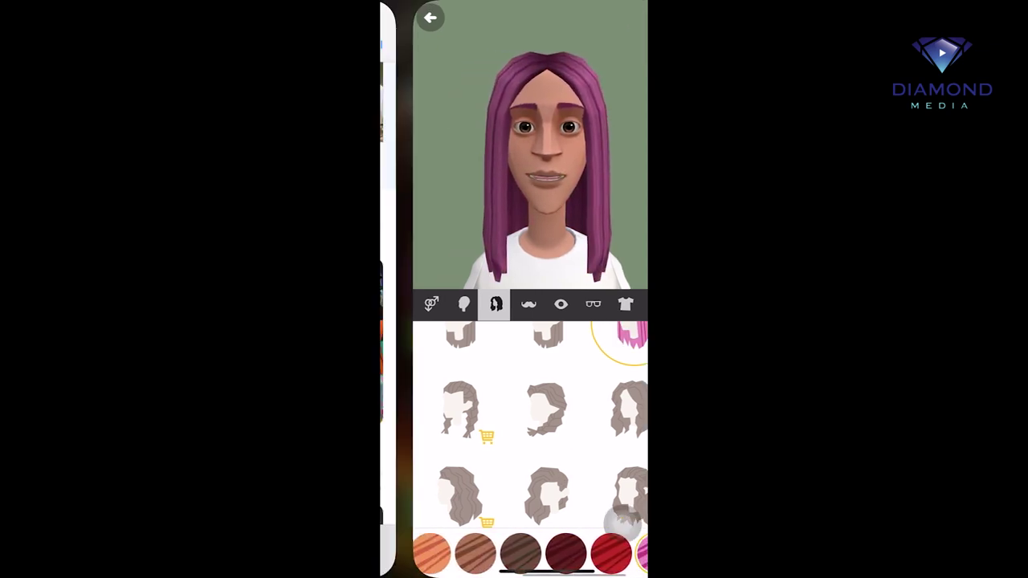
{"action": "left_click", "coordinate": [399, 553]}
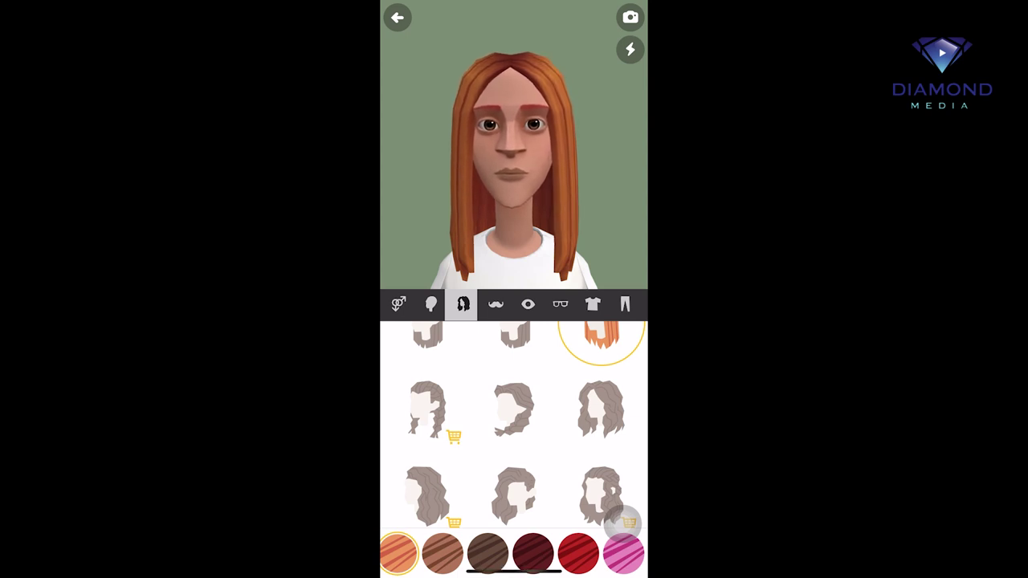
{"action": "left_click", "coordinate": [496, 303]}
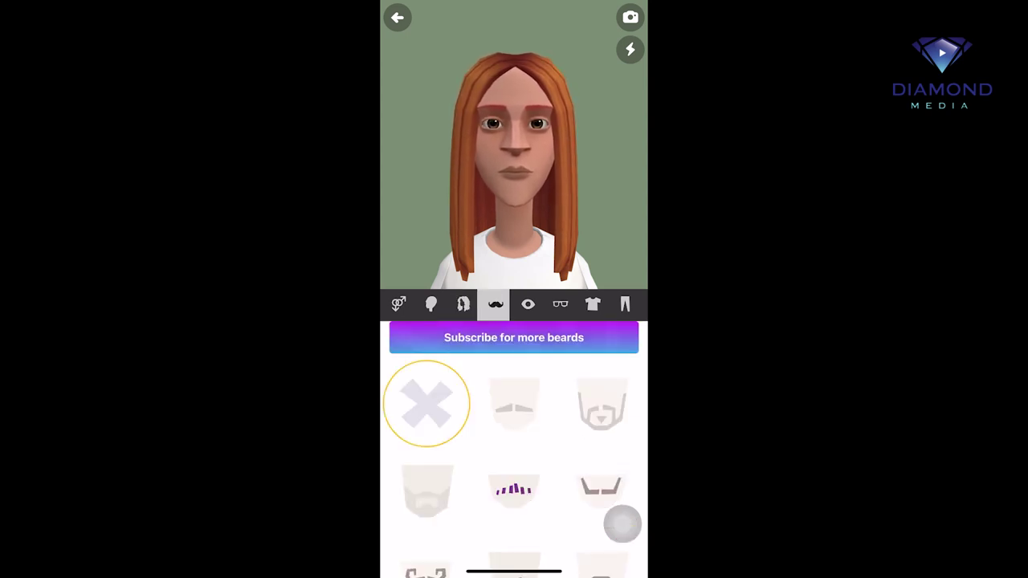
Change the character's eye colour to blue.
{"action": "scroll", "coordinate": [514, 450], "scroll_direction": "down", "scroll_amount": 3}
{"action": "scroll", "coordinate": [514, 450], "scroll_direction": "up", "scroll_amount": 3}
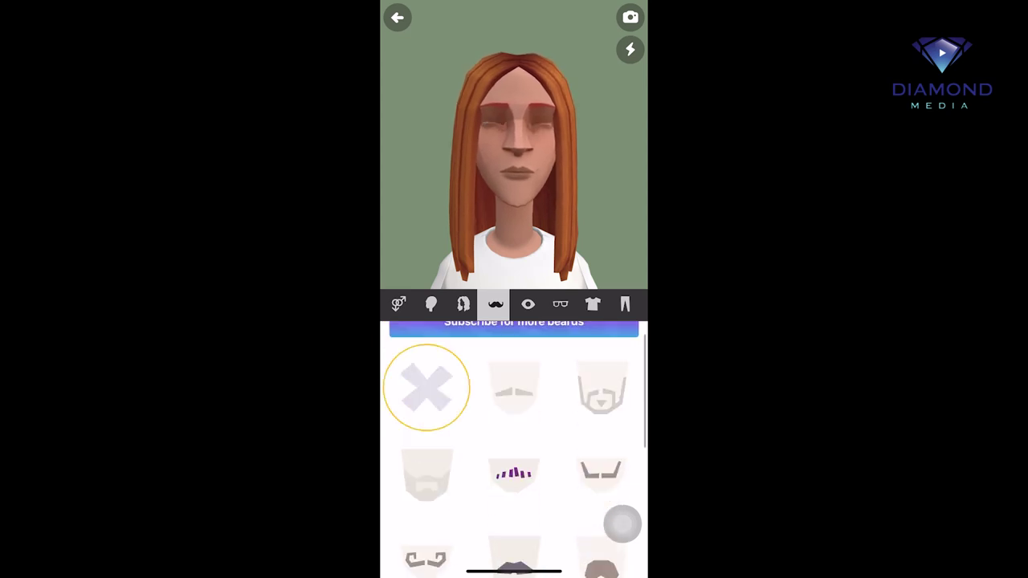
{"action": "scroll", "coordinate": [514, 449], "scroll_direction": "down", "scroll_amount": 2}
{"action": "scroll", "coordinate": [514, 450], "scroll_direction": "down", "scroll_amount": 3}
{"action": "scroll", "coordinate": [515, 450], "scroll_direction": "up", "scroll_amount": 5}
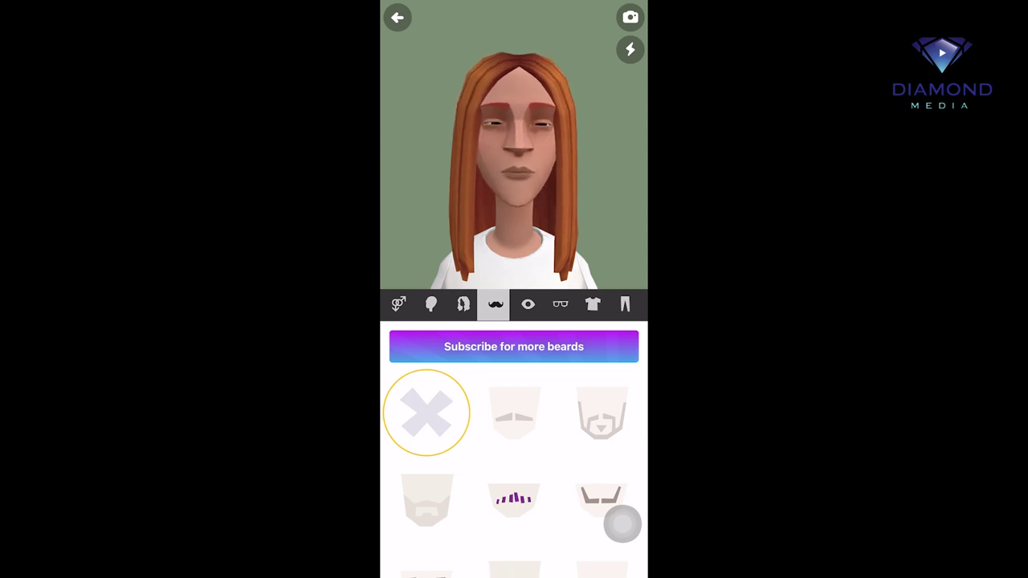
{"action": "left_click", "coordinate": [528, 304]}
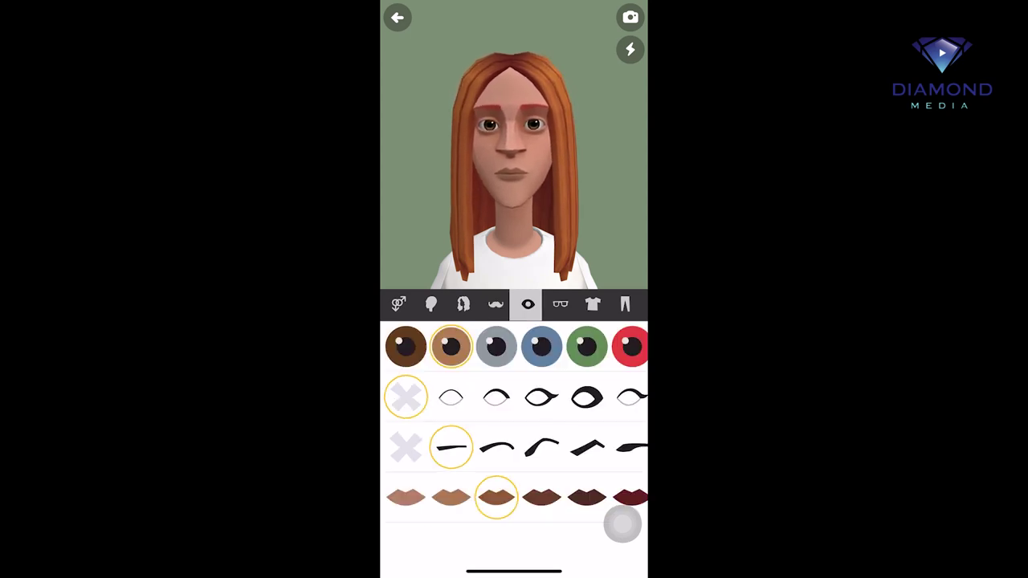
{"action": "left_click", "coordinate": [542, 346]}
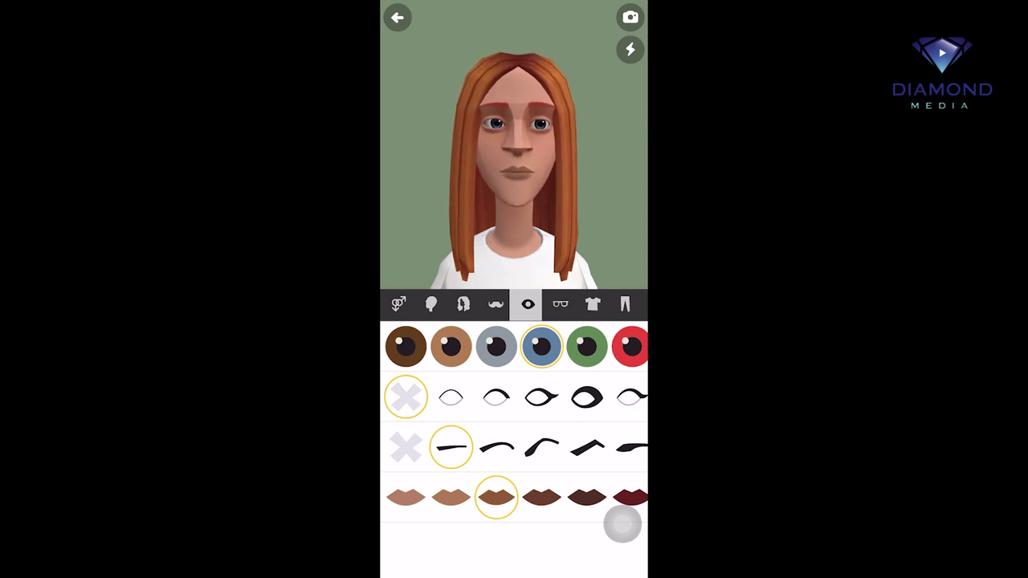
Try teal-pink, gold-brown, pink and orange eye makeup, settling on blue.
{"action": "scroll", "coordinate": [514, 345], "scroll_direction": "right", "scroll_amount": 3}
{"action": "scroll", "coordinate": [514, 345], "scroll_direction": "left", "scroll_amount": 3}
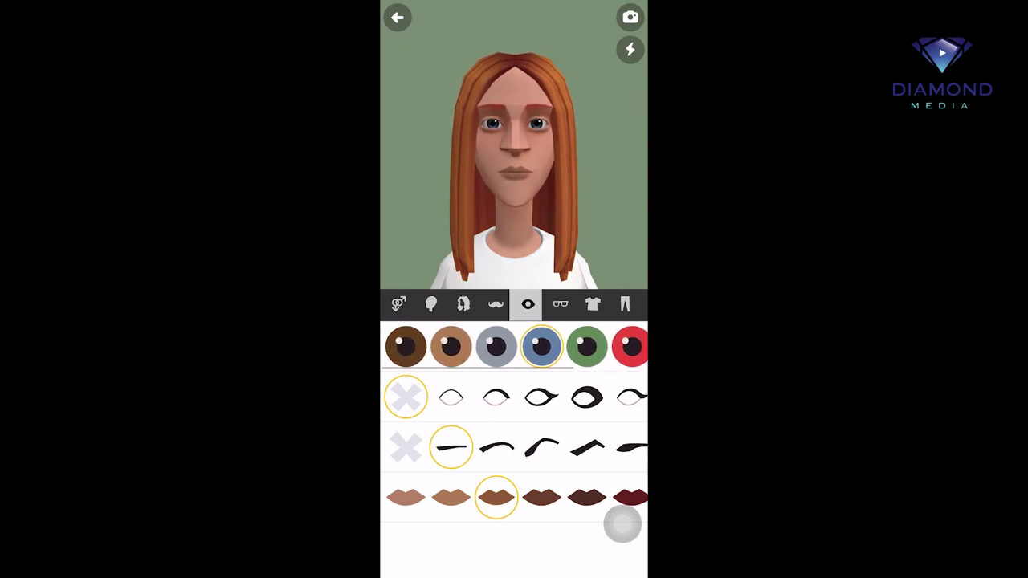
{"action": "scroll", "coordinate": [514, 397], "scroll_direction": "right", "scroll_amount": 3}
{"action": "scroll", "coordinate": [514, 397], "scroll_direction": "right", "scroll_amount": 5}
{"action": "left_click", "coordinate": [577, 396]}
{"action": "scroll", "coordinate": [514, 397], "scroll_direction": "right", "scroll_amount": 2}
{"action": "left_click", "coordinate": [548, 397]}
{"action": "scroll", "coordinate": [514, 397], "scroll_direction": "right", "scroll_amount": 2}
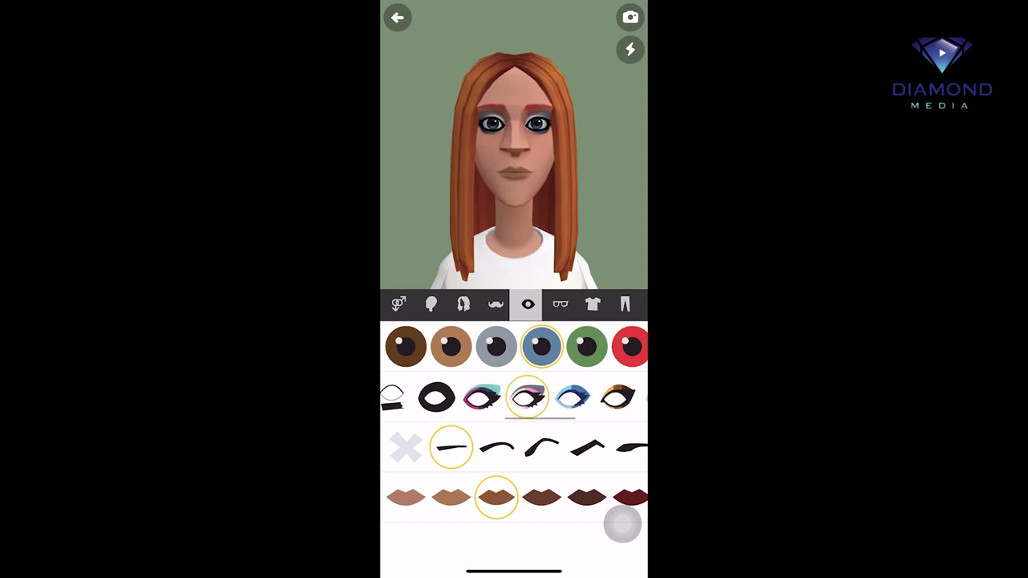
{"action": "left_click", "coordinate": [563, 396]}
{"action": "scroll", "coordinate": [514, 396], "scroll_direction": "right", "scroll_amount": 2}
{"action": "left_click", "coordinate": [541, 396]}
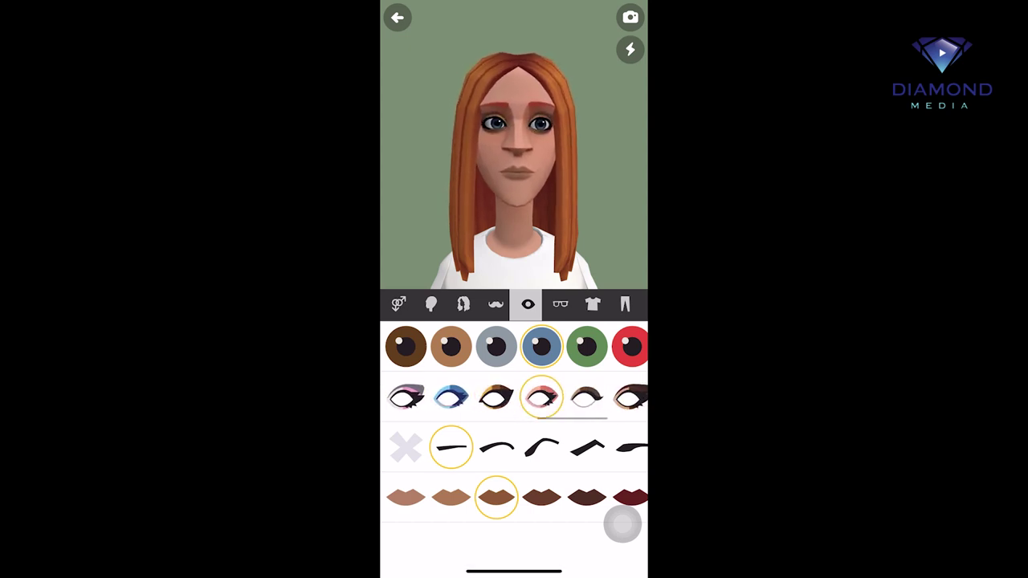
{"action": "scroll", "coordinate": [514, 396], "scroll_direction": "right", "scroll_amount": 2}
{"action": "left_click", "coordinate": [579, 397]}
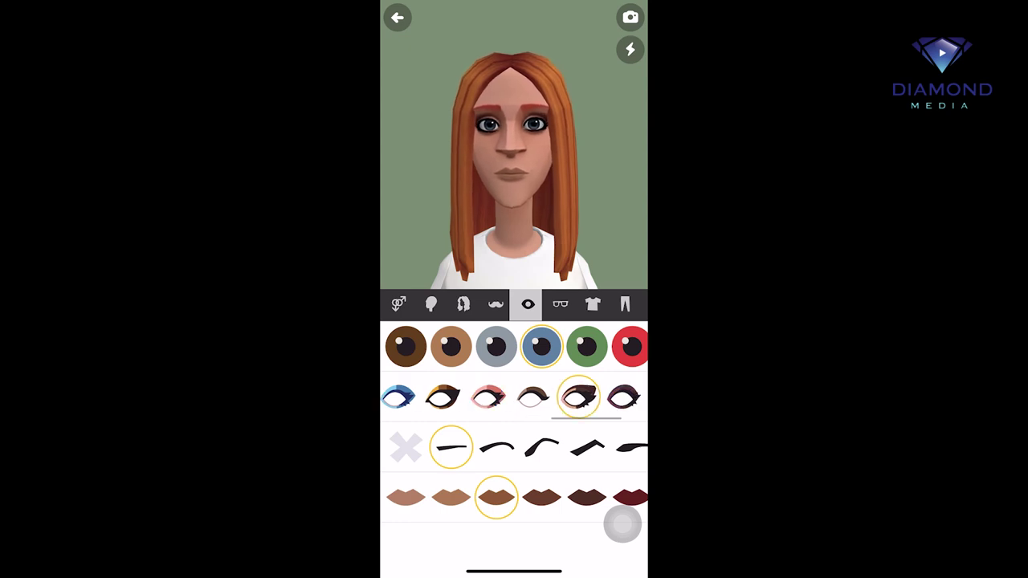
{"action": "left_click", "coordinate": [488, 397]}
{"action": "left_click", "coordinate": [442, 396]}
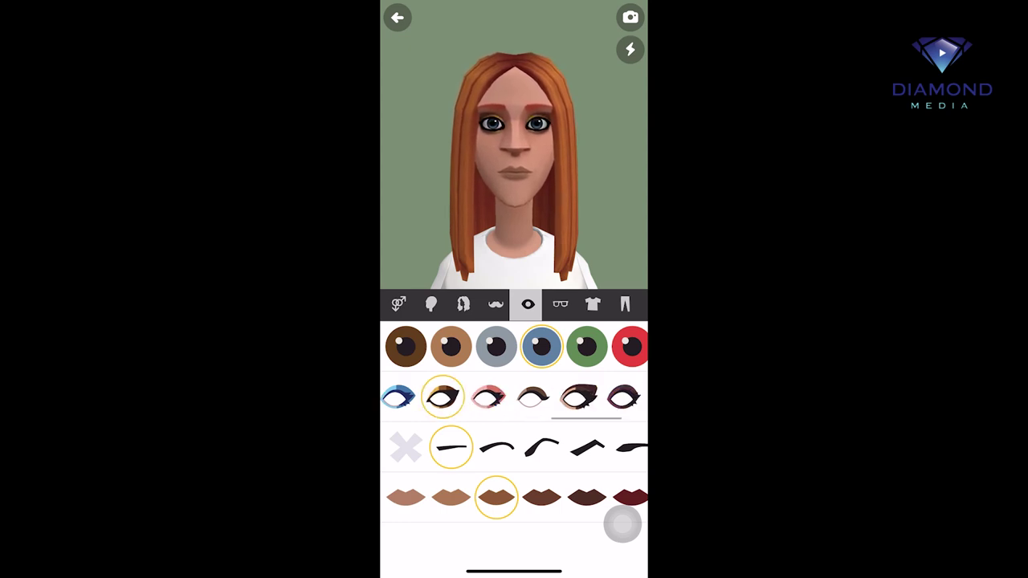
{"action": "scroll", "coordinate": [514, 397], "scroll_direction": "left", "scroll_amount": 2}
{"action": "left_click", "coordinate": [492, 397]}
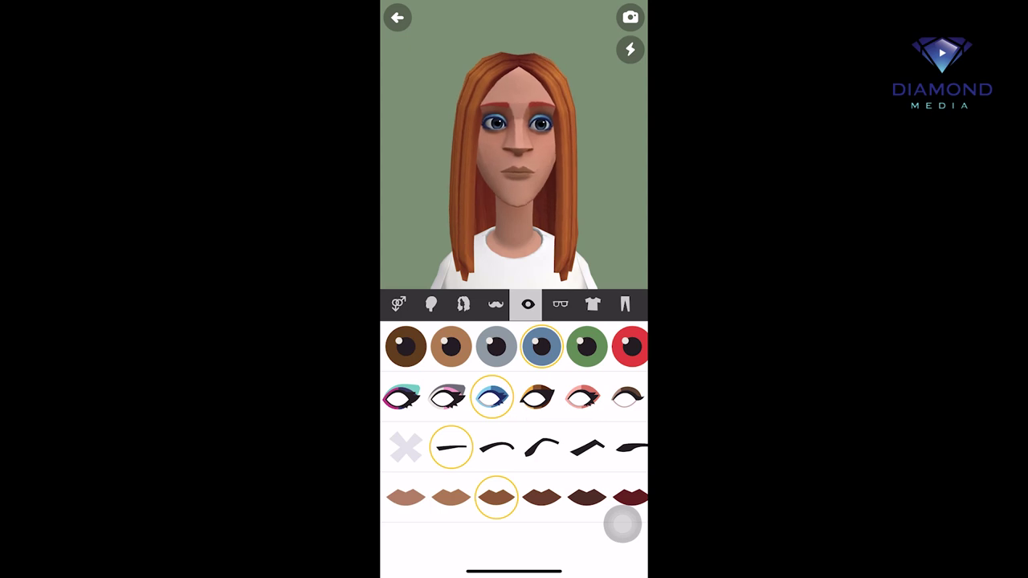
Try several eyebrow styles and settle on a new eyebrow shape.
{"action": "scroll", "coordinate": [514, 447], "scroll_direction": "right", "scroll_amount": 2}
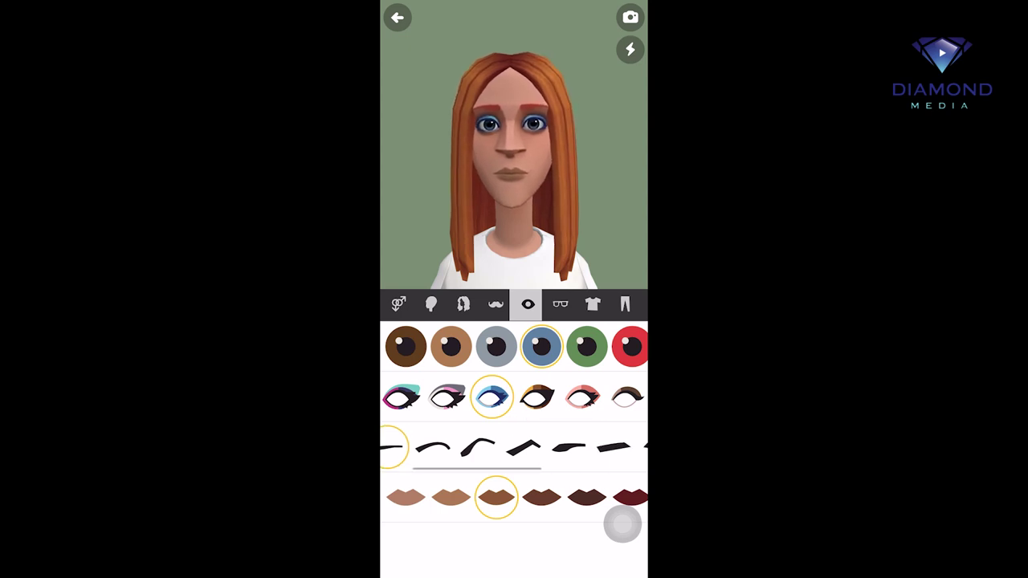
{"action": "left_click", "coordinate": [524, 447]}
{"action": "scroll", "coordinate": [514, 447], "scroll_direction": "right", "scroll_amount": 2}
{"action": "left_click", "coordinate": [535, 448]}
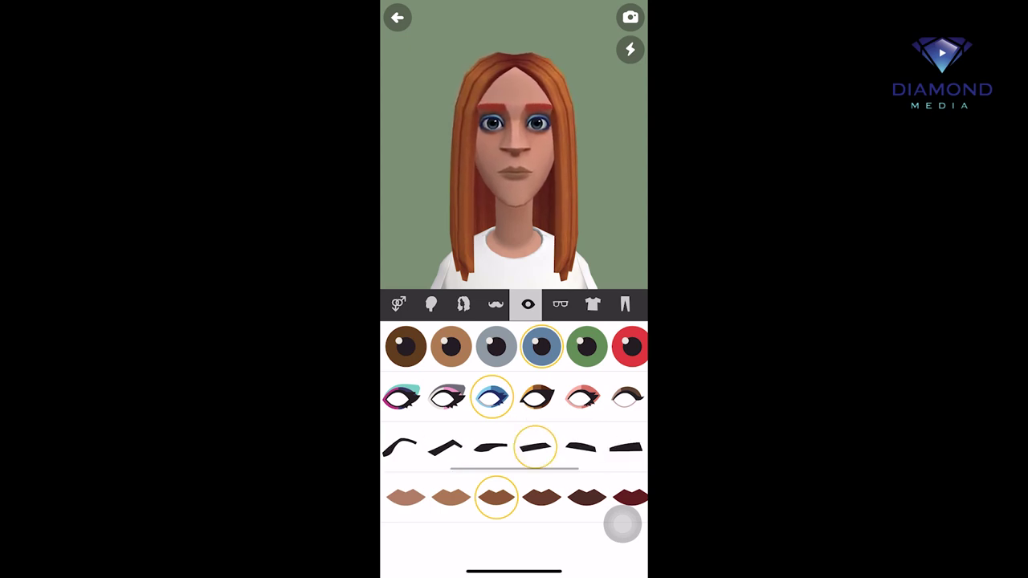
{"action": "left_click", "coordinate": [581, 448]}
{"action": "scroll", "coordinate": [514, 447], "scroll_direction": "right", "scroll_amount": 3}
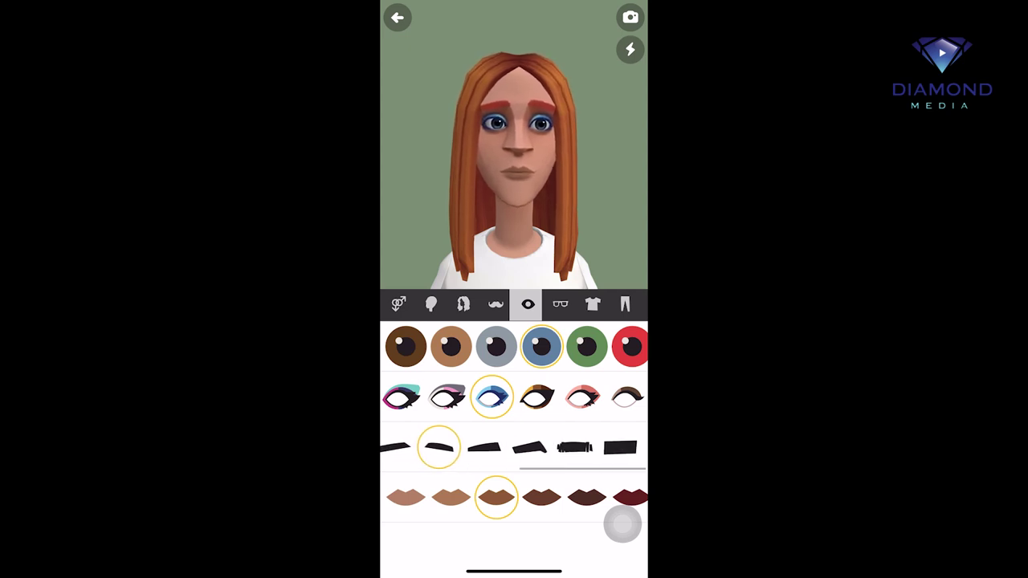
{"action": "left_click", "coordinate": [532, 447]}
{"action": "left_click", "coordinate": [486, 448]}
Try magenta and plum lip colours before settling on red lips.
{"action": "scroll", "coordinate": [514, 448], "scroll_direction": "left", "scroll_amount": 5}
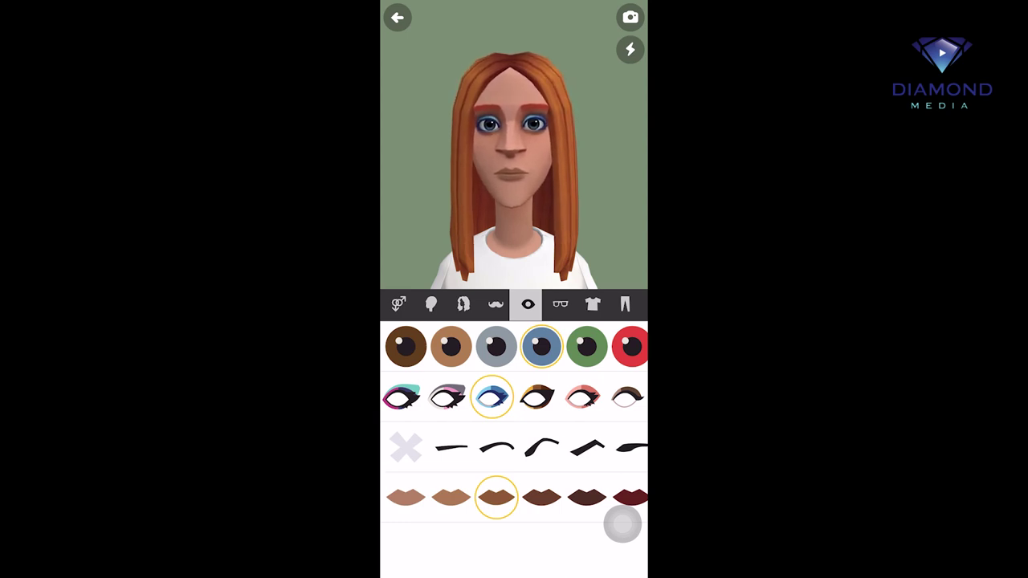
{"action": "left_click", "coordinate": [584, 498]}
{"action": "mouse_move", "coordinate": [586, 498]}
{"action": "left_mouse_down"}
{"action": "mouse_move", "coordinate": [401, 498]}
{"action": "mouse_move", "coordinate": [579, 498]}
{"action": "left_mouse_up"}
{"action": "left_click", "coordinate": [490, 498]}
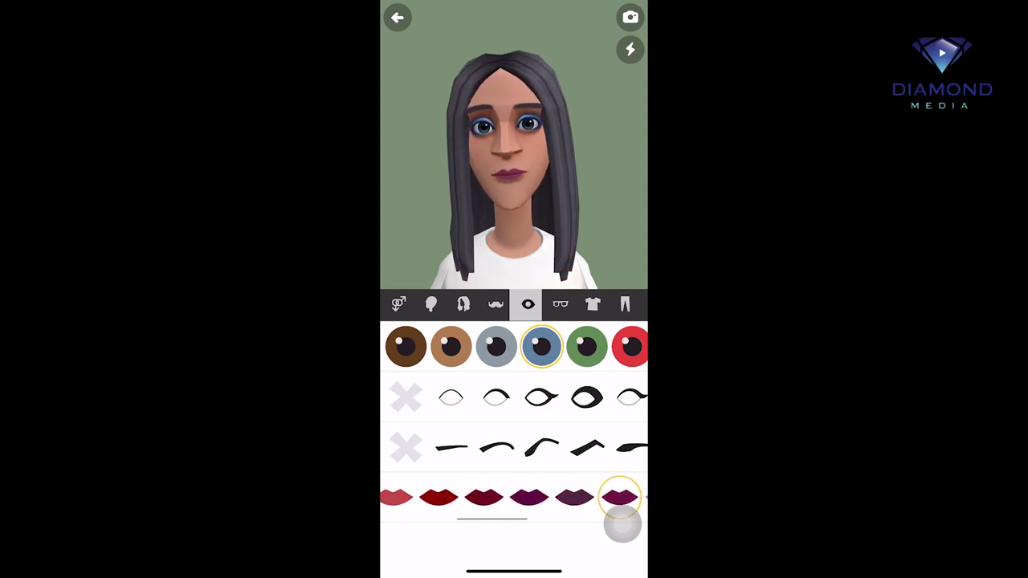
{"action": "left_click", "coordinate": [498, 498]}
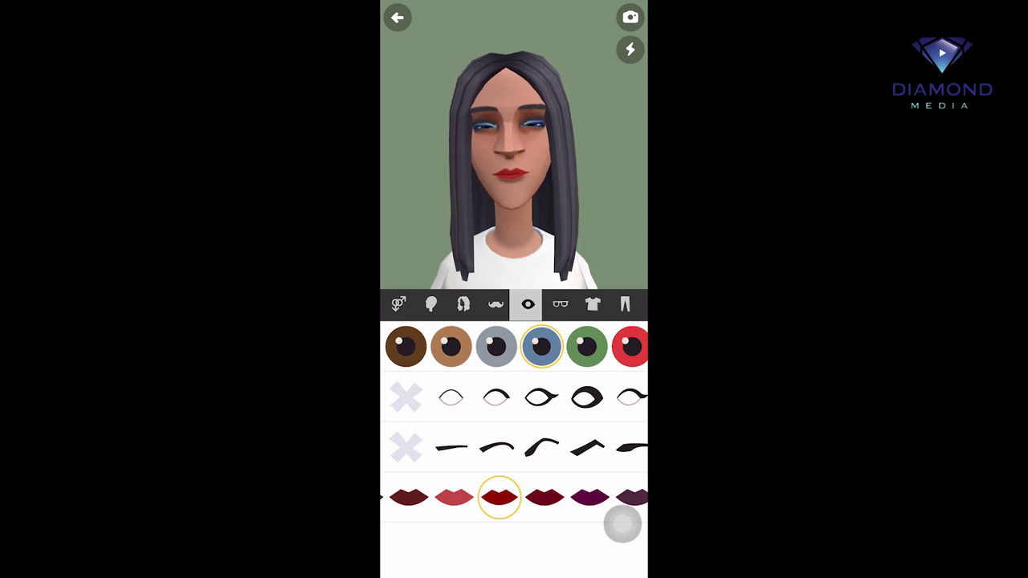
{"action": "left_click", "coordinate": [560, 304]}
{"action": "scroll", "coordinate": [515, 450], "scroll_direction": "down", "scroll_amount": 2}
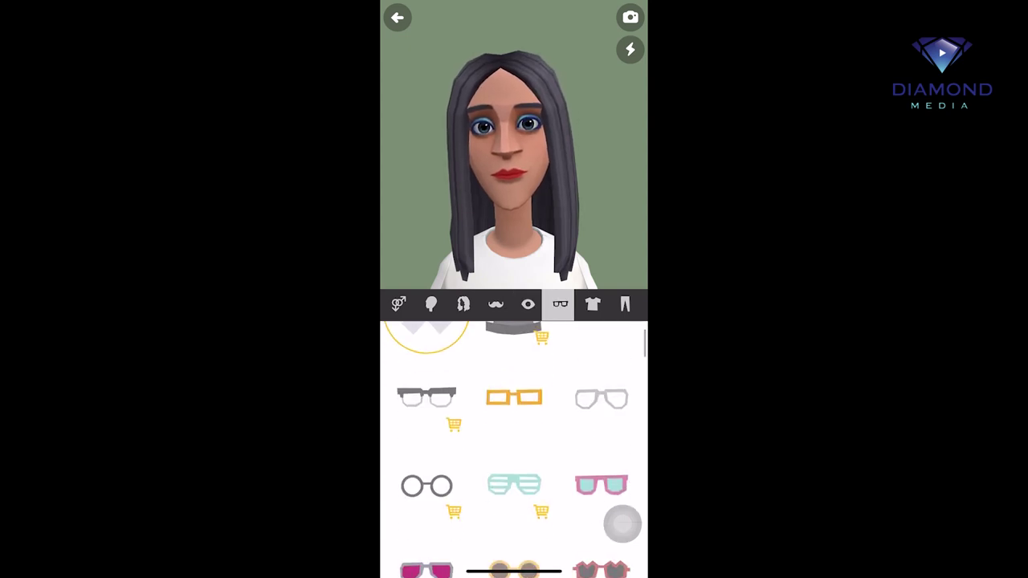
Try the thin grey glasses on the character, then remove them.
{"action": "left_click", "coordinate": [601, 398]}
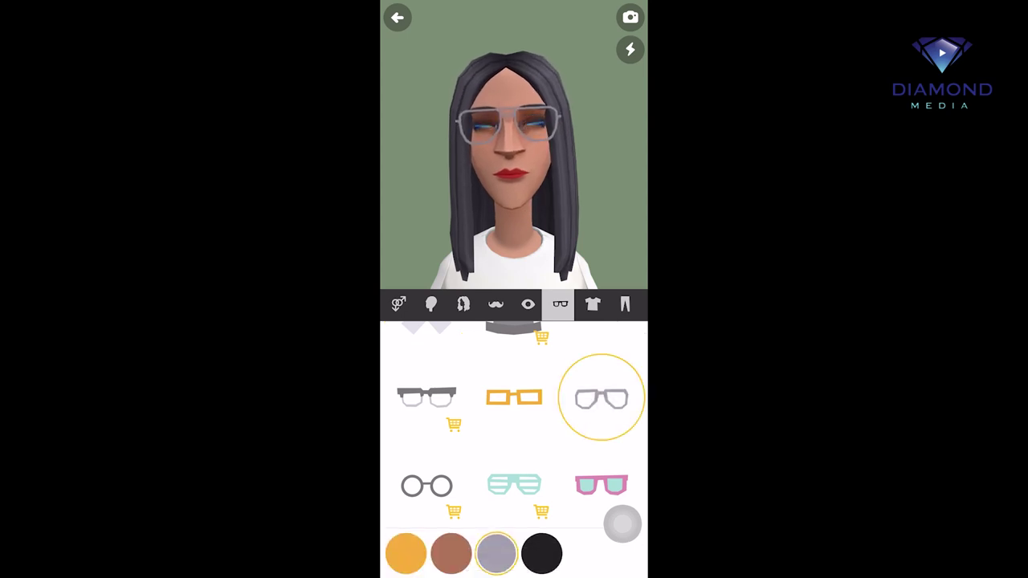
{"action": "scroll", "coordinate": [514, 434], "scroll_direction": "up", "scroll_amount": 2}
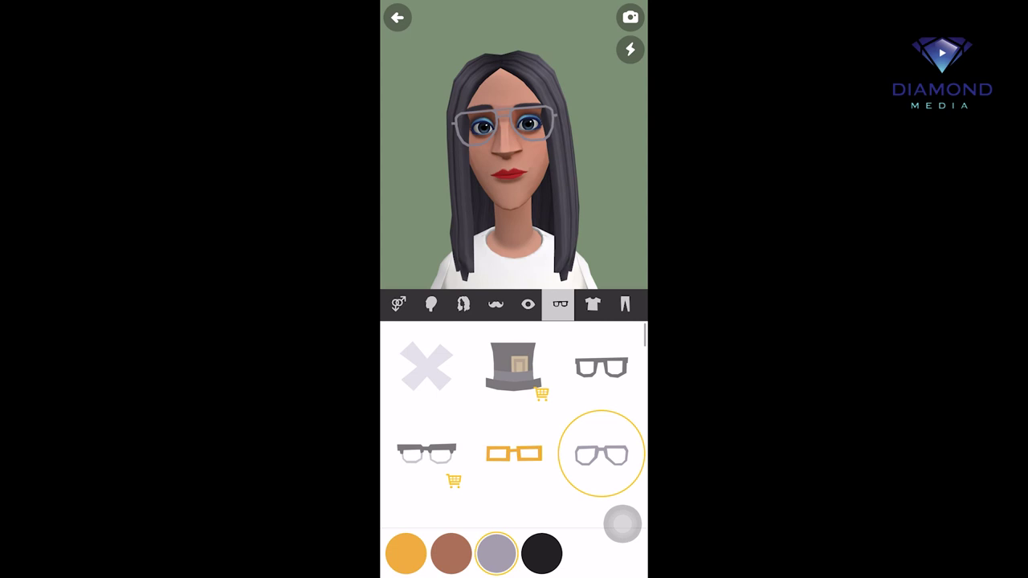
{"action": "left_click", "coordinate": [426, 366]}
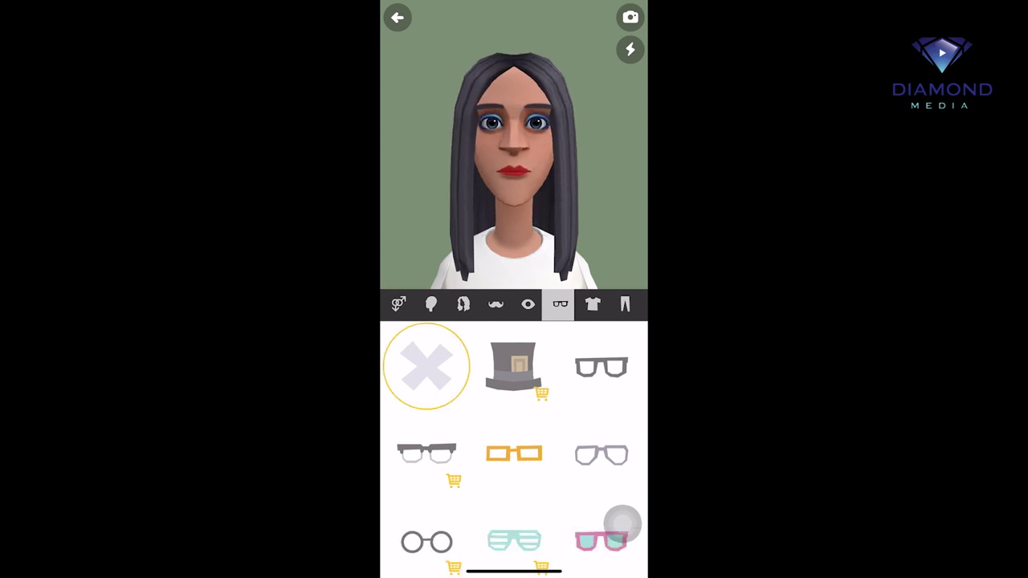
Dress the character in a black T-shirt with jeans.
{"action": "left_click", "coordinate": [592, 304]}
{"action": "left_click", "coordinate": [425, 477]}
{"action": "scroll", "coordinate": [514, 450], "scroll_direction": "up", "scroll_amount": 1}
{"action": "scroll", "coordinate": [514, 425], "scroll_direction": "up", "scroll_amount": 2}
{"action": "scroll", "coordinate": [514, 426], "scroll_direction": "up", "scroll_amount": 2}
{"action": "scroll", "coordinate": [514, 426], "scroll_direction": "up", "scroll_amount": 2}
{"action": "scroll", "coordinate": [514, 425], "scroll_direction": "up", "scroll_amount": 2}
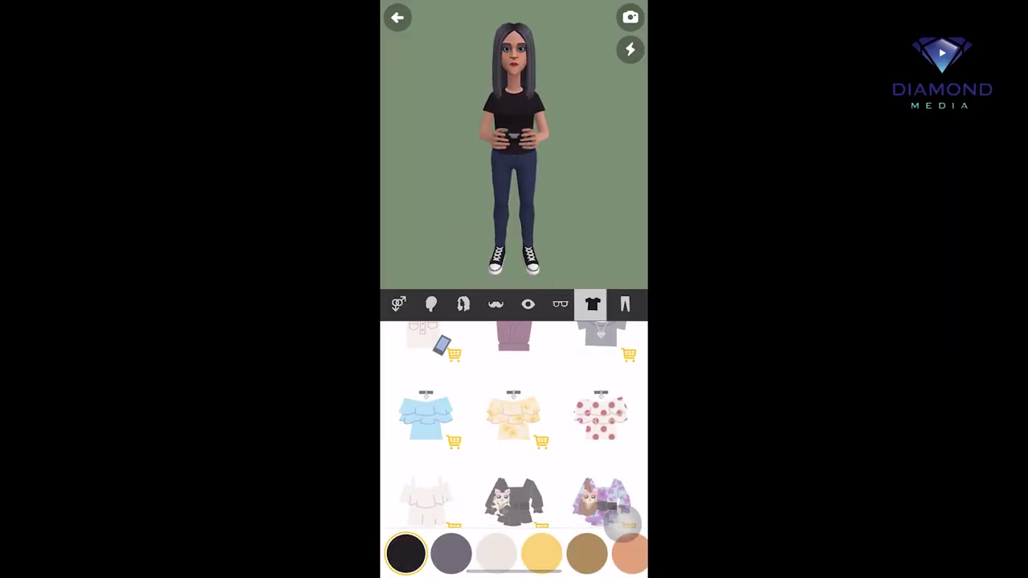
Show the trousers choices for the new character Claudette.
{"action": "left_click", "coordinate": [625, 303]}
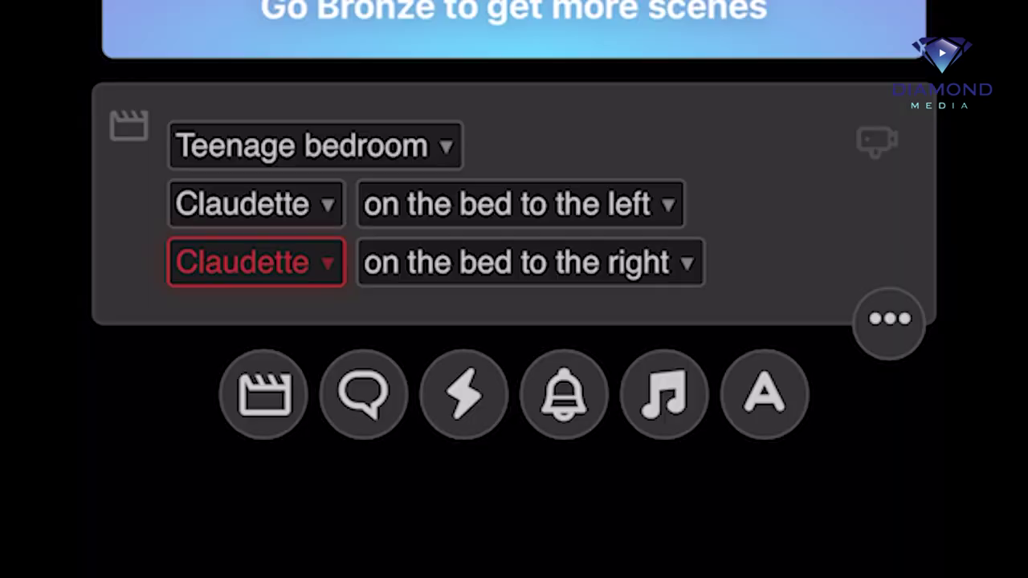
Seat the first Claudette on Bed (right) and bring up the Characters list for the second actor.
{"action": "left_click", "coordinate": [514, 204]}
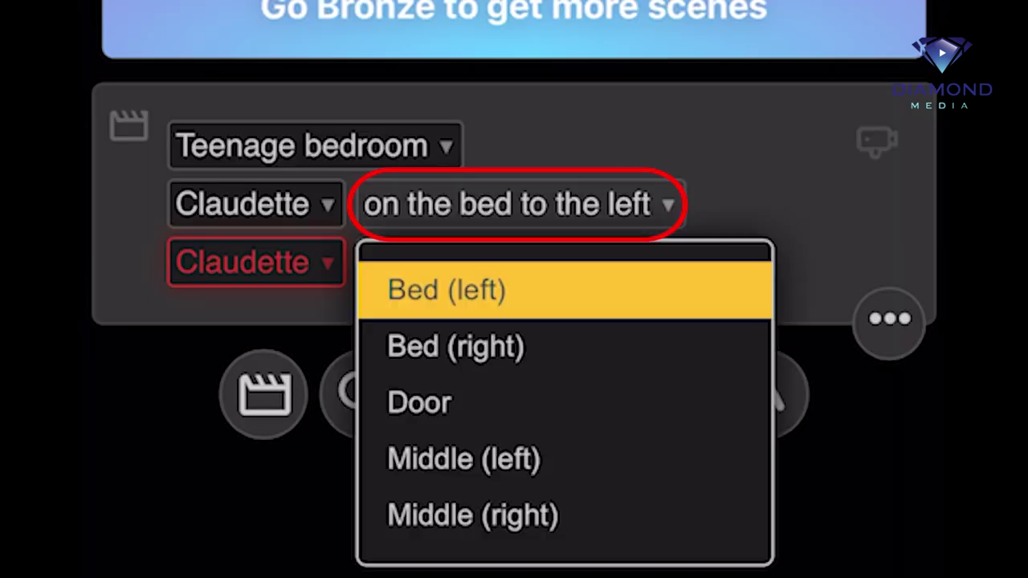
{"action": "left_click", "coordinate": [455, 347]}
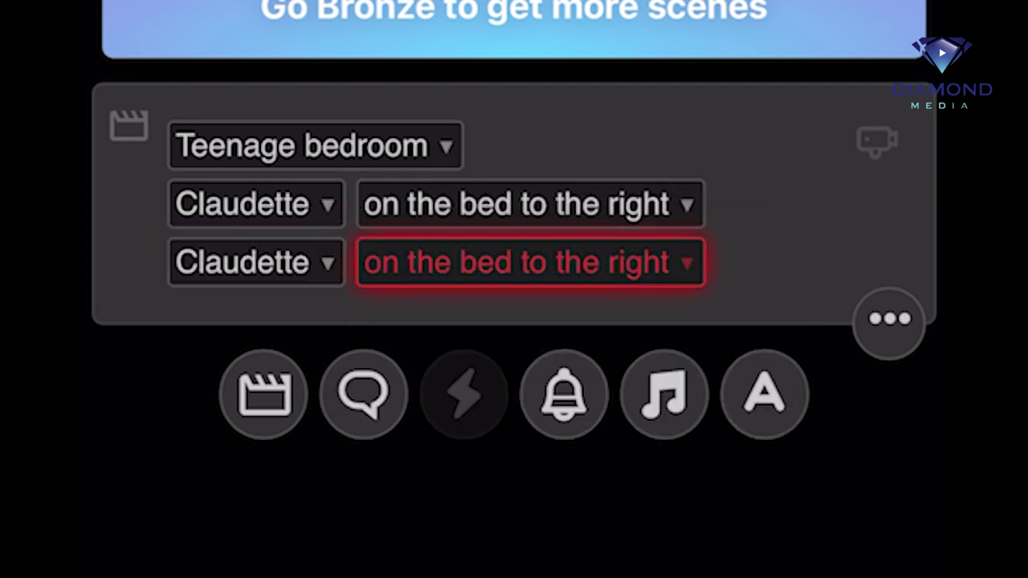
{"action": "left_click", "coordinate": [518, 281]}
{"action": "left_click", "coordinate": [484, 323]}
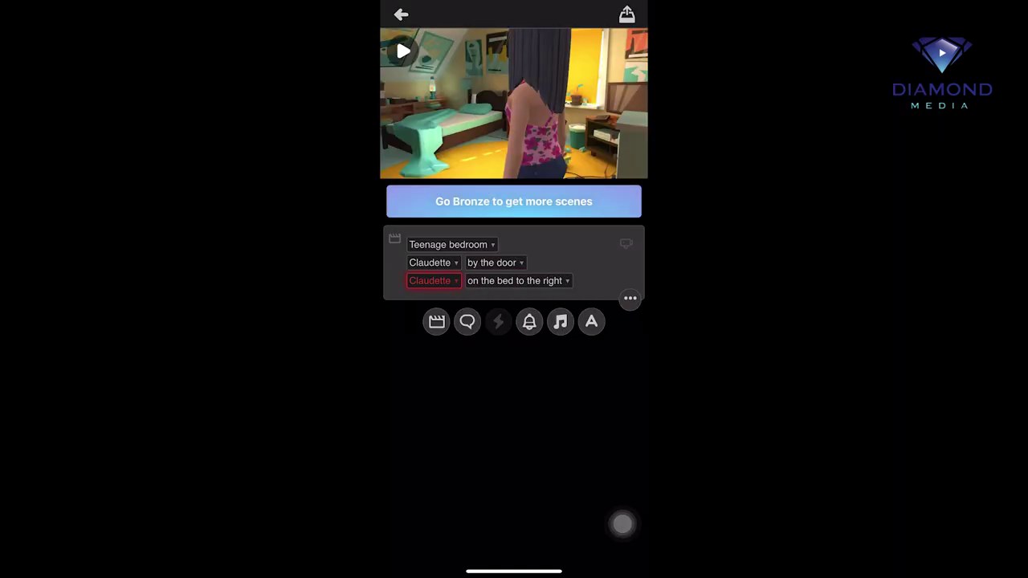
{"action": "left_click", "coordinate": [494, 263]}
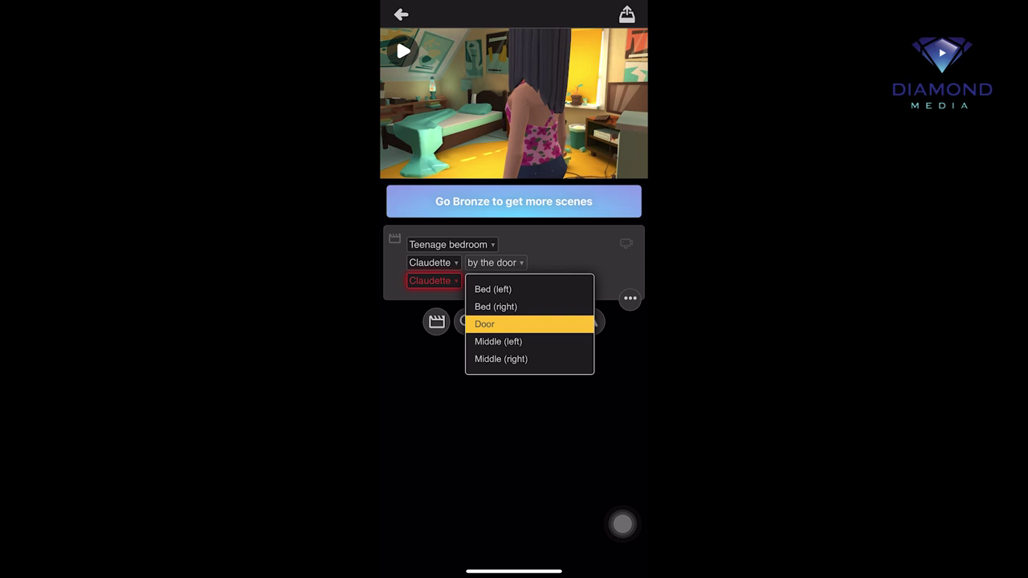
{"action": "left_click", "coordinate": [498, 341]}
{"action": "left_click", "coordinate": [519, 263]}
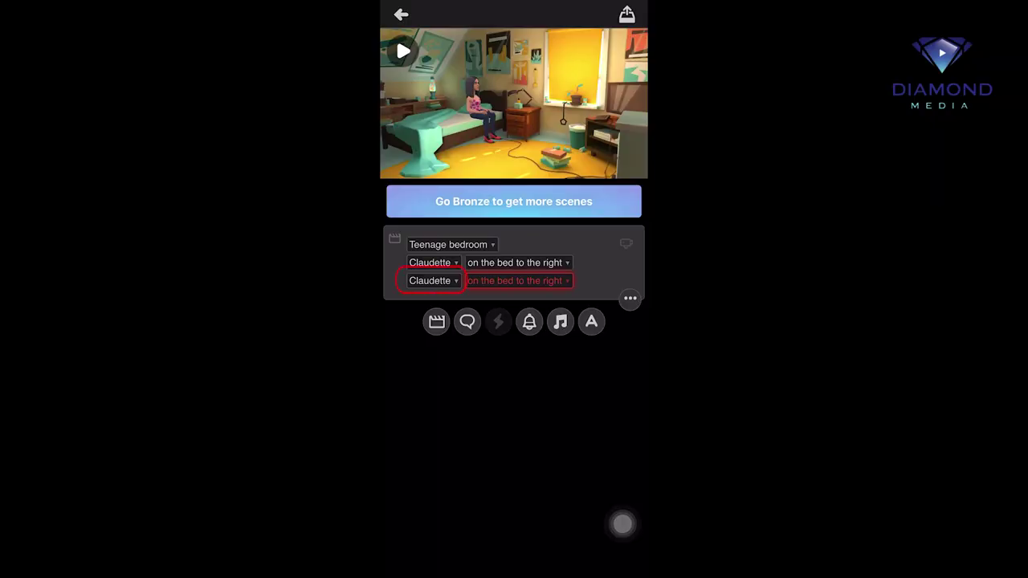
{"action": "left_click", "coordinate": [431, 281]}
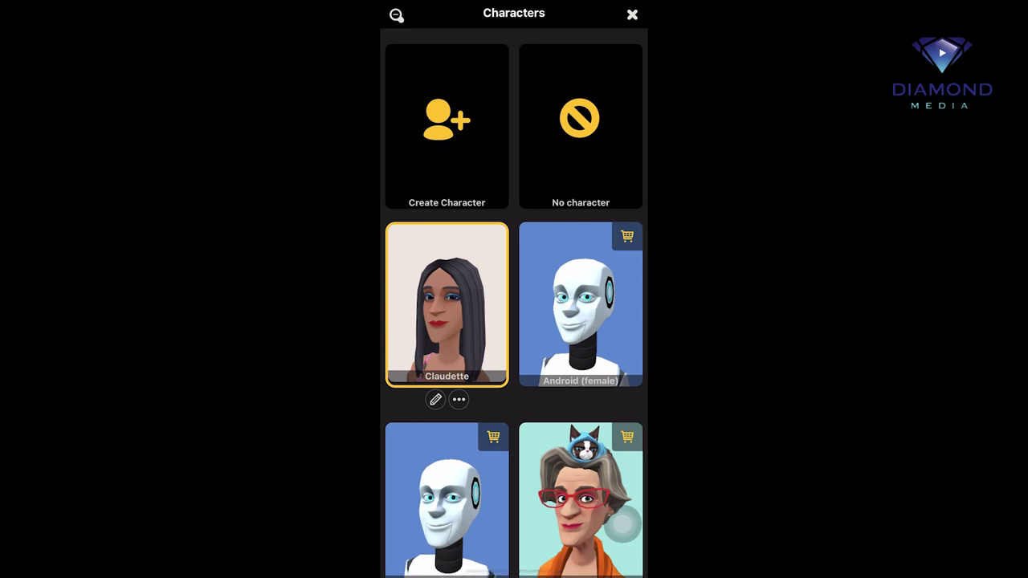
Create a new male character with the middle face shape and browse his trousers.
{"action": "left_click", "coordinate": [447, 126]}
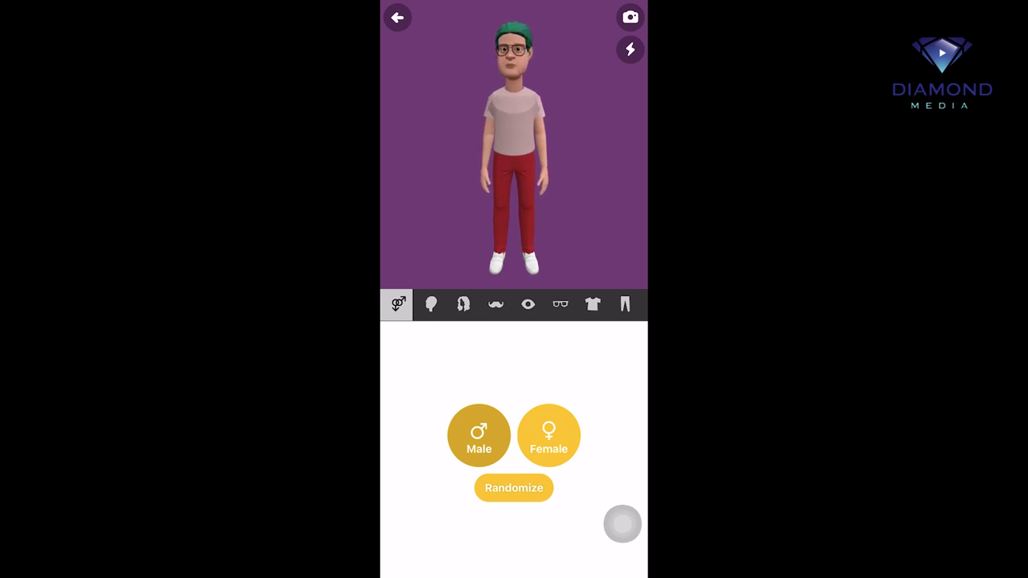
{"action": "left_click", "coordinate": [549, 435]}
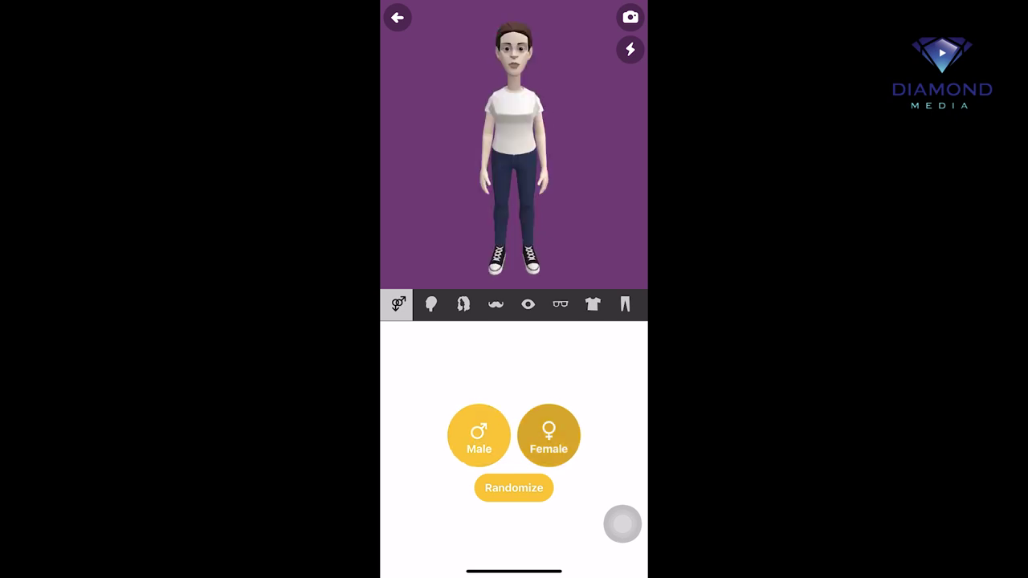
{"action": "left_click", "coordinate": [479, 435]}
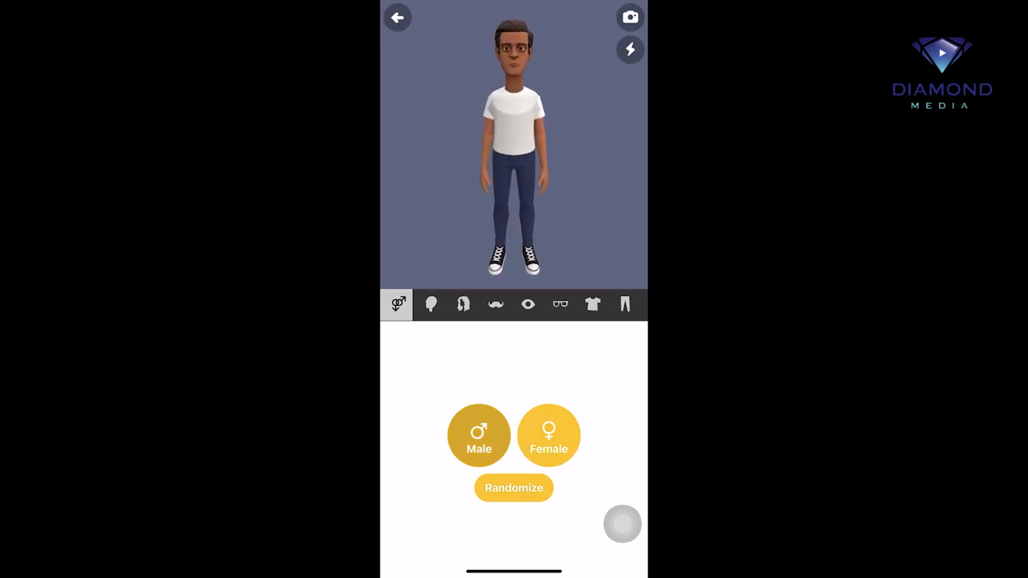
{"action": "left_click", "coordinate": [431, 303]}
{"action": "left_click", "coordinate": [514, 401]}
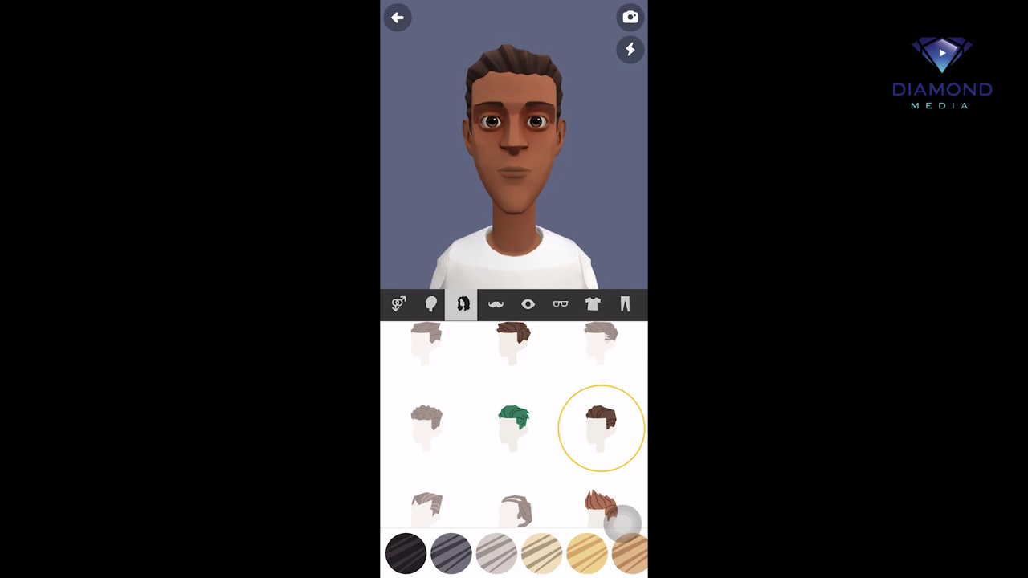
{"action": "left_click_drag", "start_coordinate": [562, 304], "coordinate": [494, 304]}
{"action": "left_click", "coordinate": [557, 303]}
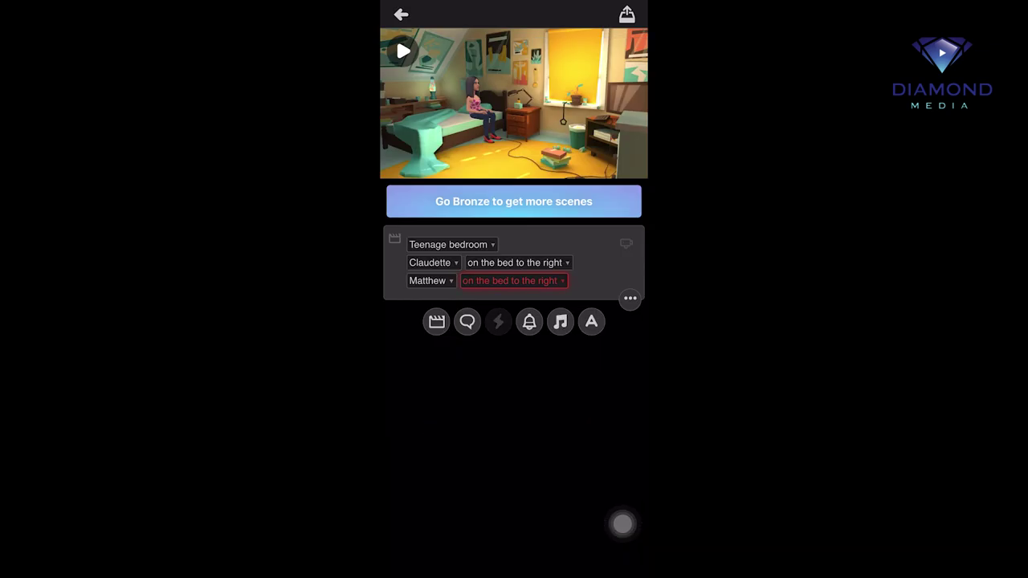
Place Matthew on Bed (left) and add a new empty scene after the bedroom.
{"action": "left_click", "coordinate": [514, 280]}
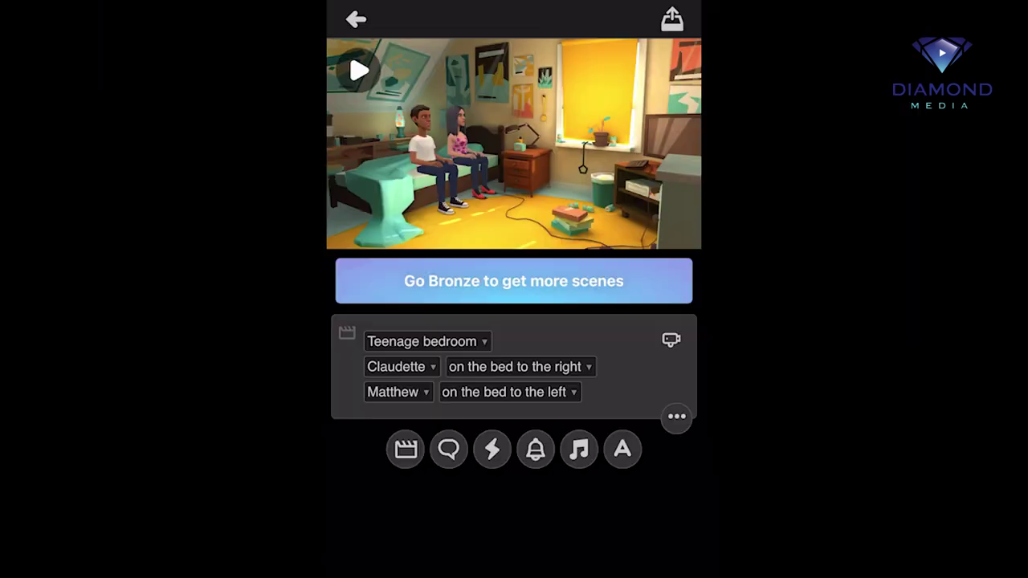
{"action": "left_click", "coordinate": [406, 450]}
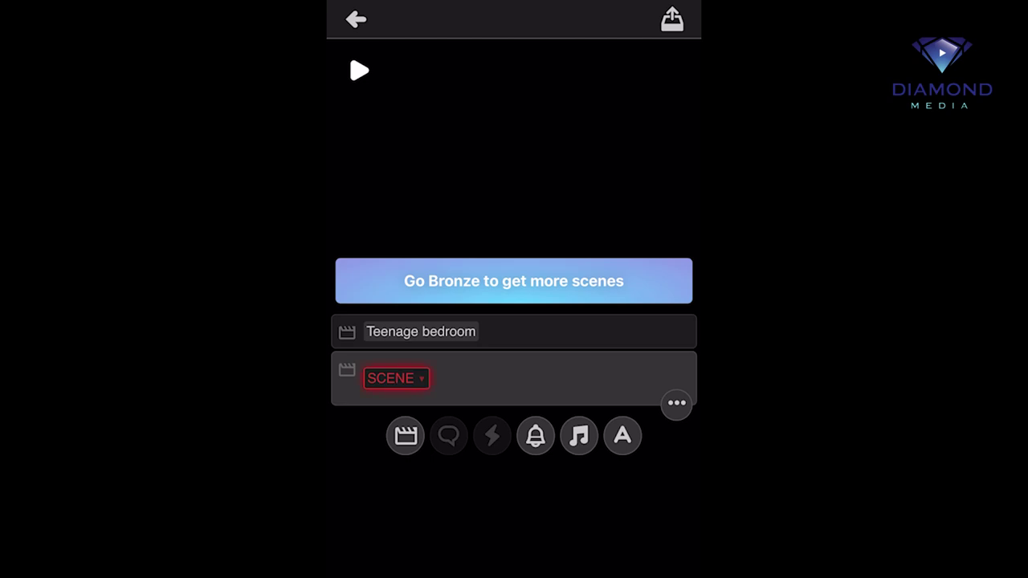
{"action": "left_click", "coordinate": [514, 332]}
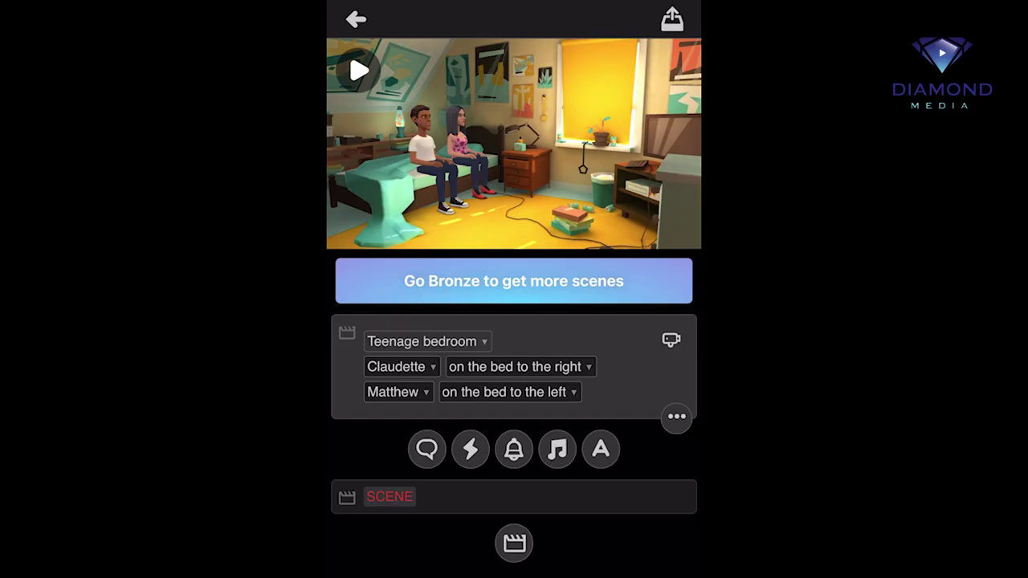
{"action": "left_click", "coordinate": [426, 449]}
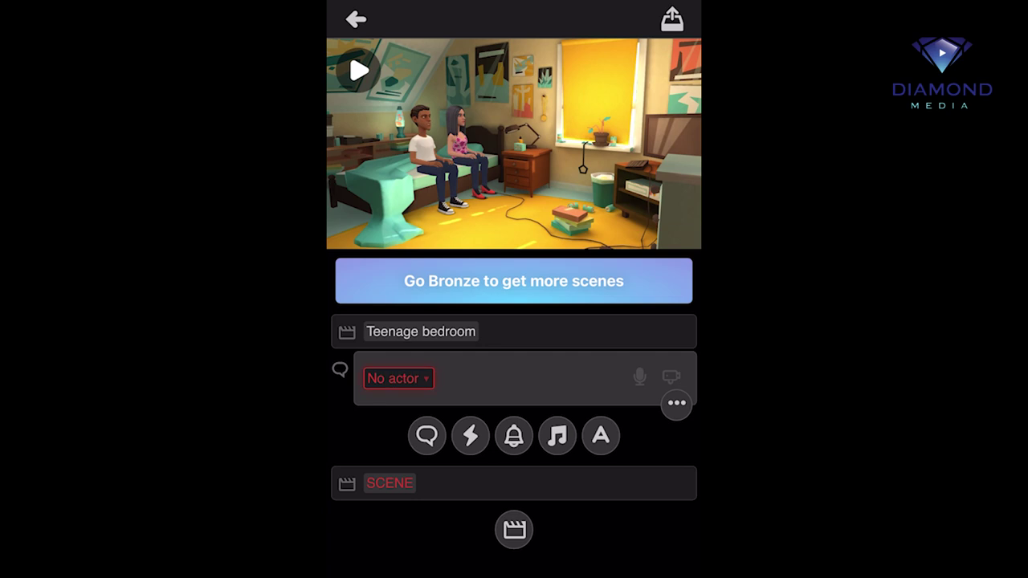
Assign the first dialogue line to Claudette and allow microphone access for voice recording.
{"action": "left_click", "coordinate": [398, 378]}
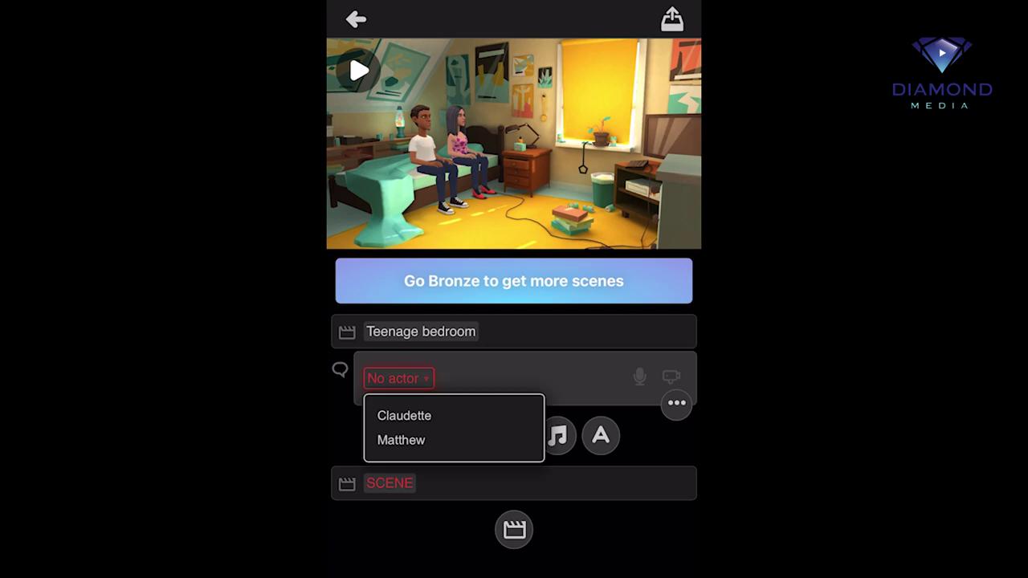
{"action": "left_click", "coordinate": [404, 415]}
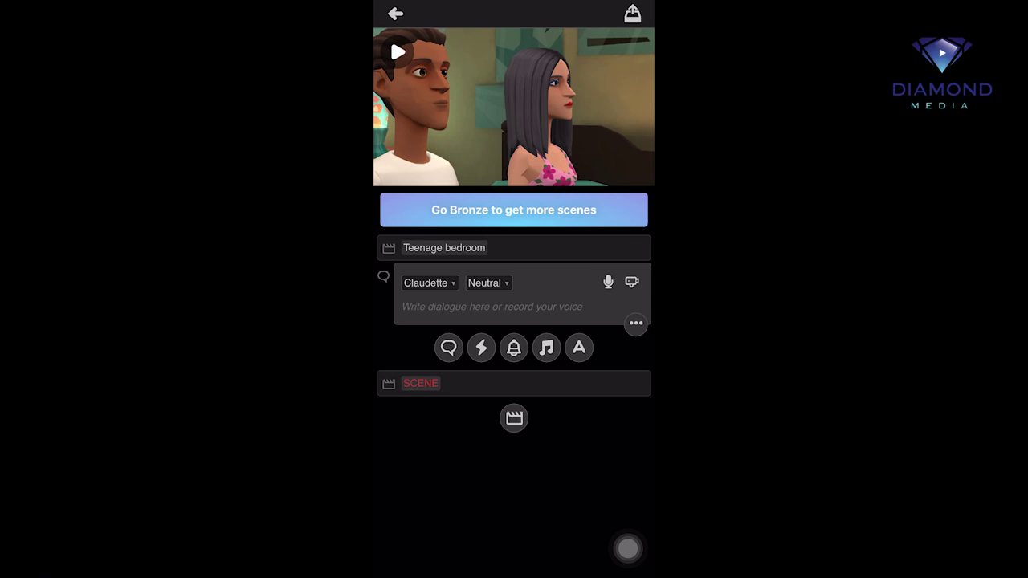
{"action": "left_click", "coordinate": [608, 282]}
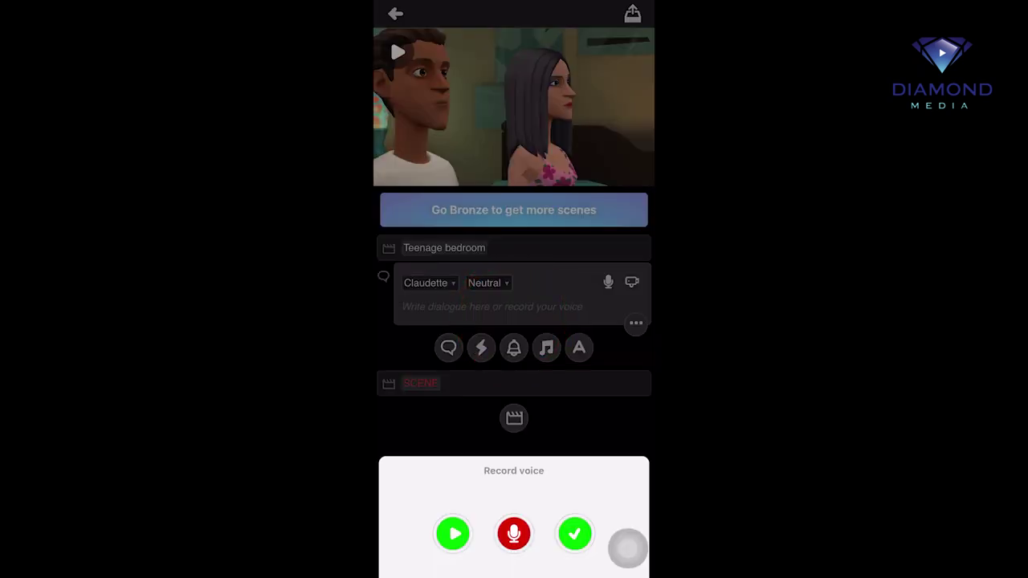
{"action": "left_click", "coordinate": [514, 534]}
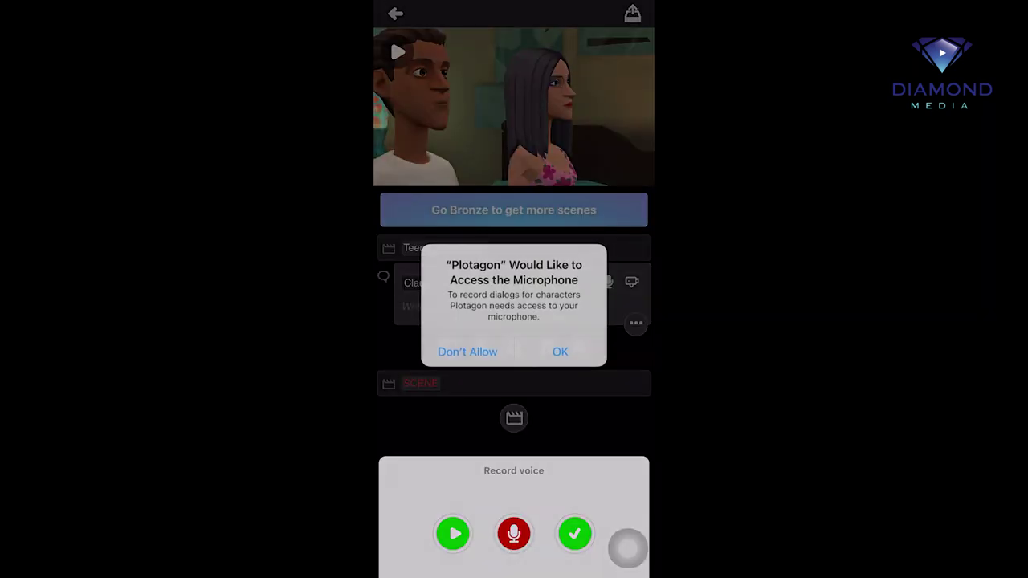
{"action": "left_click", "coordinate": [560, 351]}
Record and play back Claudette's line, preview the scene, and add a new dialogue line.
{"action": "left_click", "coordinate": [514, 534]}
{"action": "left_click", "coordinate": [514, 533]}
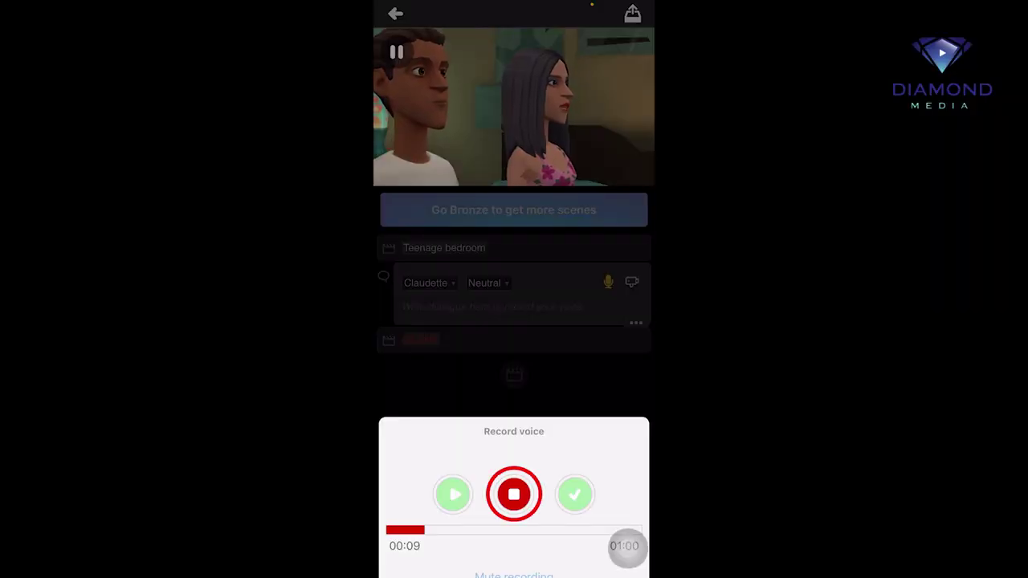
{"action": "left_click", "coordinate": [514, 494]}
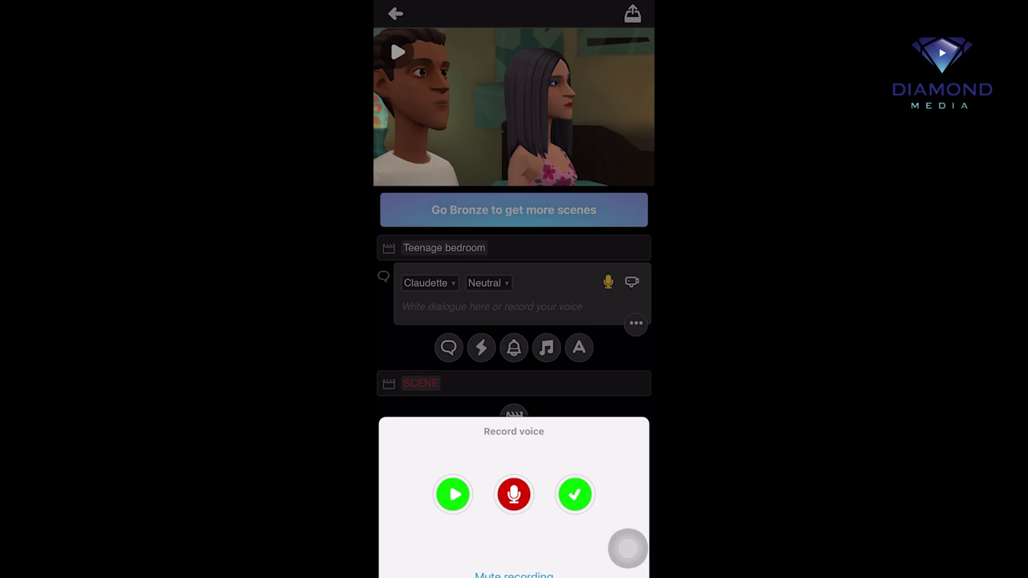
{"action": "left_click", "coordinate": [453, 494]}
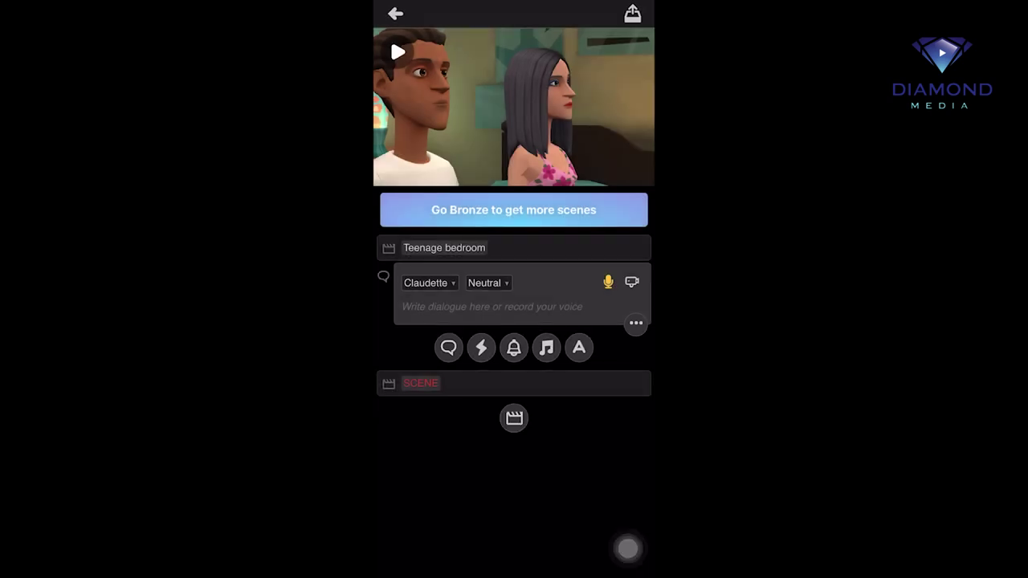
{"action": "left_click", "coordinate": [398, 52]}
{"action": "left_click", "coordinate": [449, 347]}
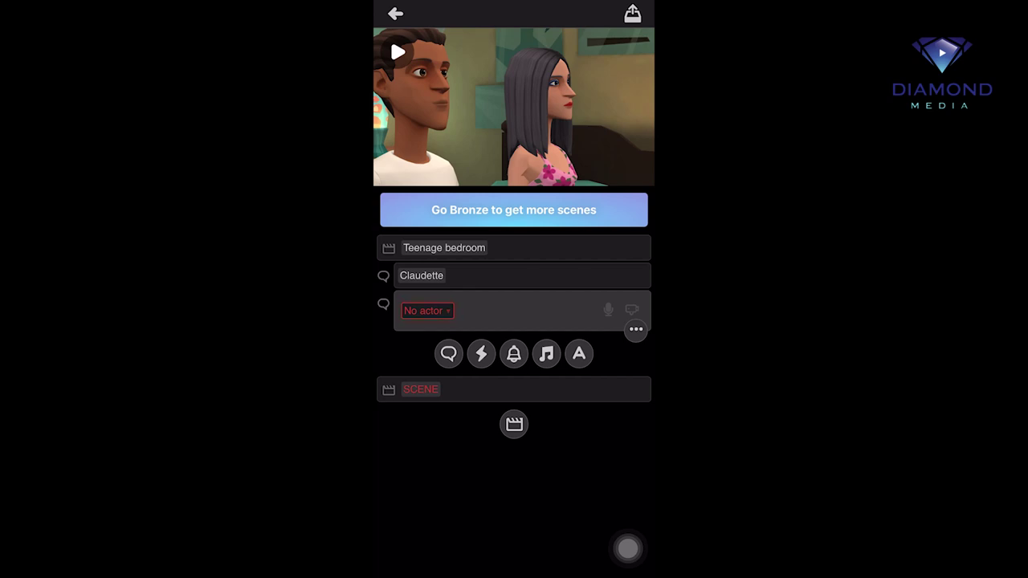
Give the second line to Matthew, then record and play back his voice.
{"action": "left_click", "coordinate": [427, 311]}
{"action": "left_click", "coordinate": [429, 357]}
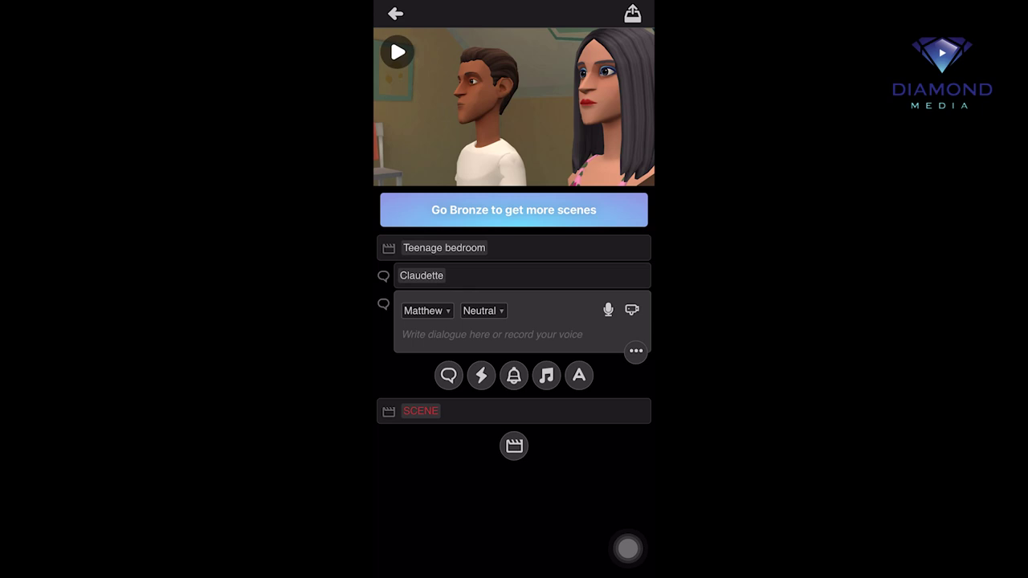
{"action": "left_click", "coordinate": [608, 309]}
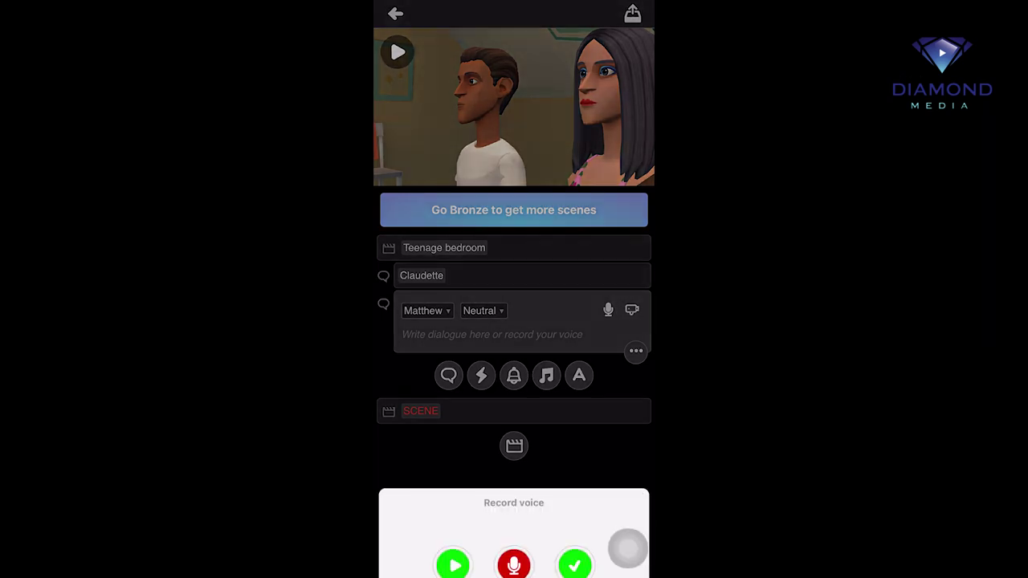
{"action": "left_click", "coordinate": [514, 534]}
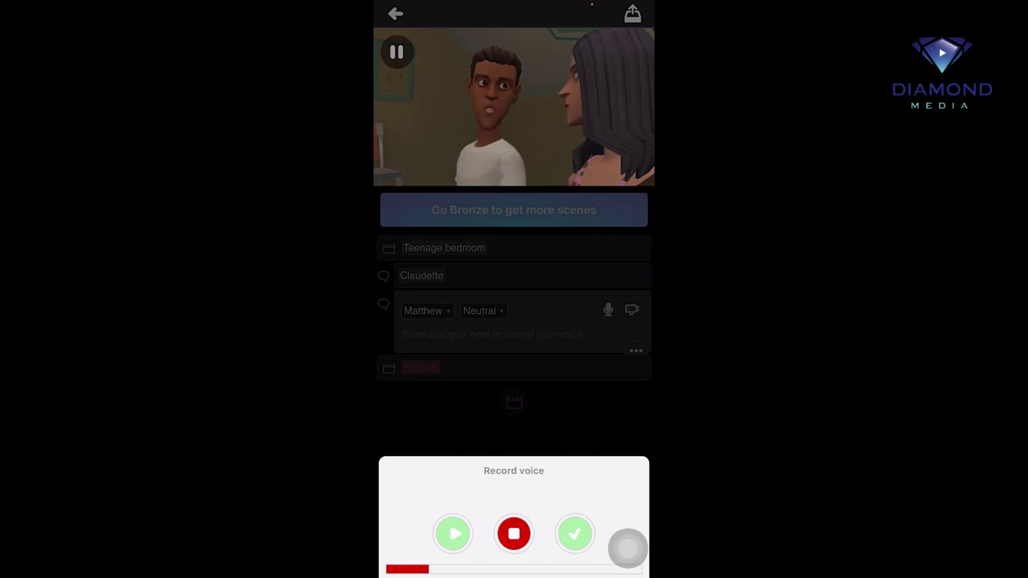
{"action": "left_click", "coordinate": [514, 534]}
{"action": "left_click", "coordinate": [453, 494]}
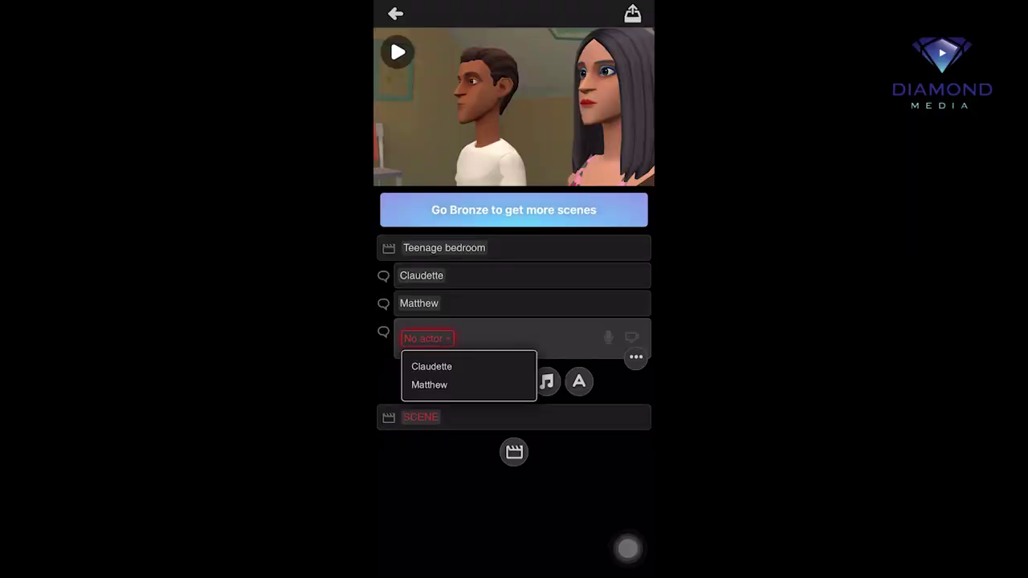
Assign the third line to Claudette, record her voice, and add an action line.
{"action": "left_click", "coordinate": [432, 366]}
{"action": "left_click", "coordinate": [608, 337]}
{"action": "left_click", "coordinate": [514, 534]}
{"action": "left_click", "coordinate": [515, 534]}
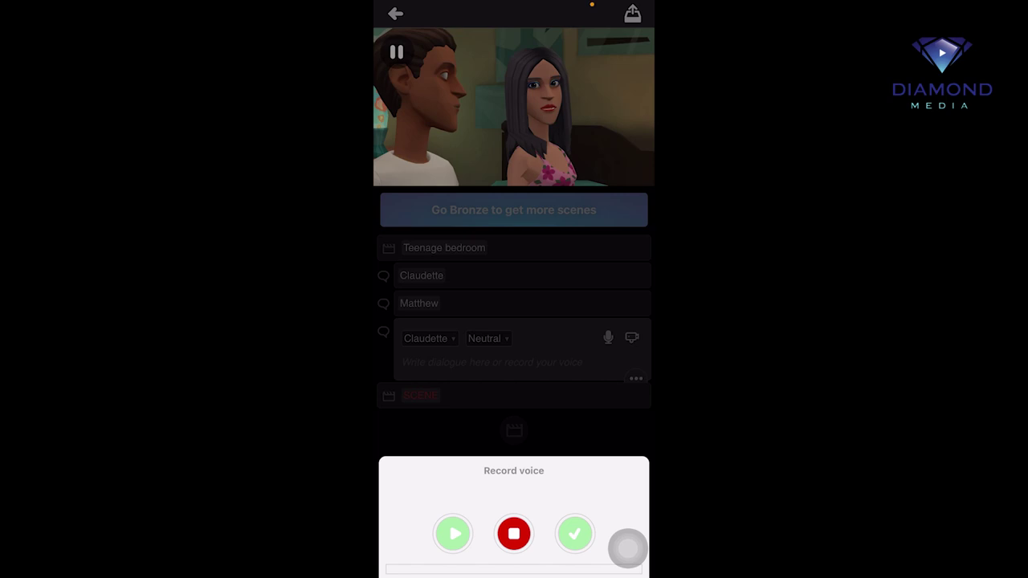
{"action": "left_click", "coordinate": [514, 494]}
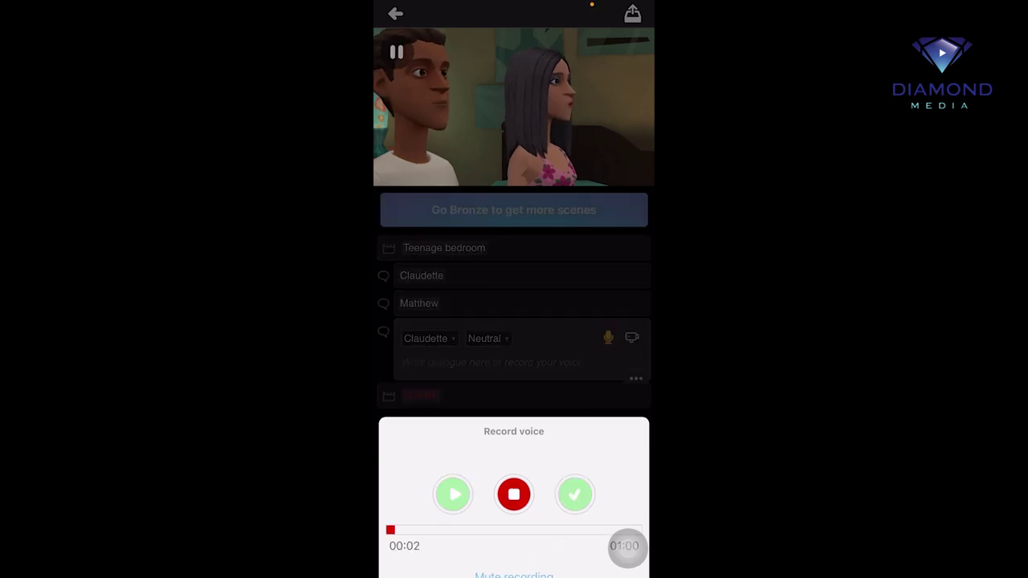
{"action": "left_click", "coordinate": [514, 494]}
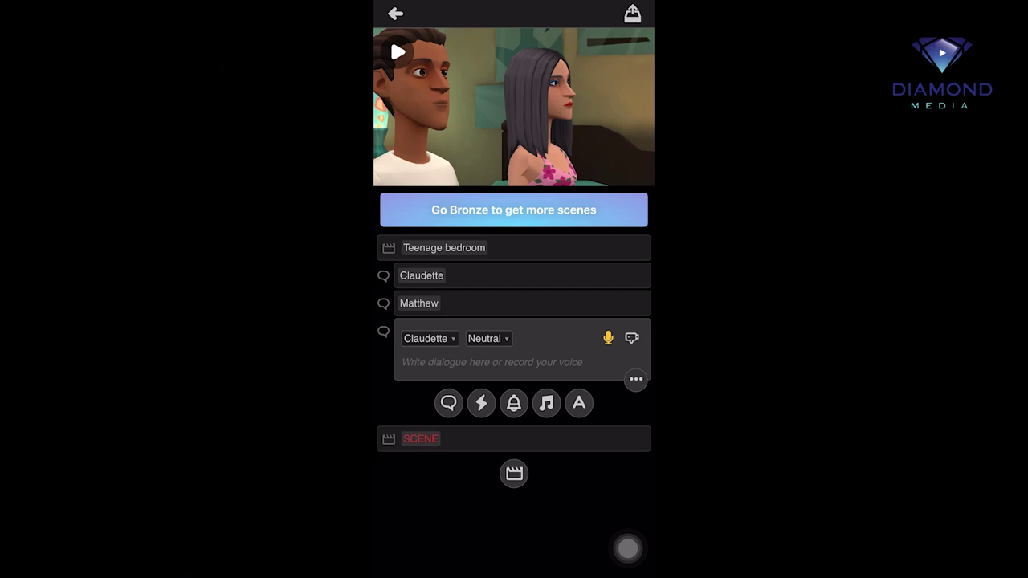
{"action": "left_click", "coordinate": [482, 402]}
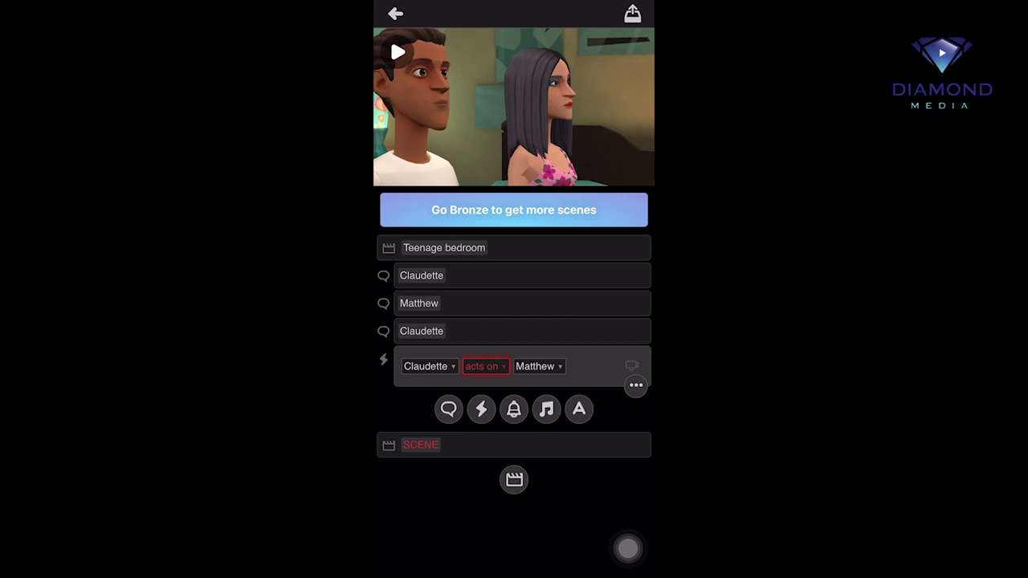
Set the action to Claudette kissing Matthew, preview it, and add an on-screen text line.
{"action": "left_click", "coordinate": [486, 367]}
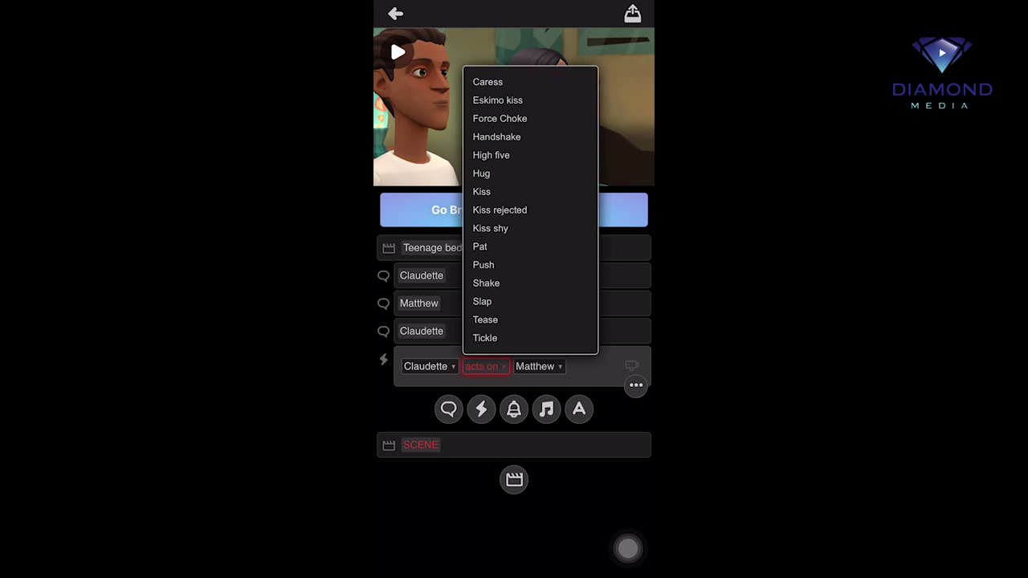
{"action": "left_click", "coordinate": [482, 191]}
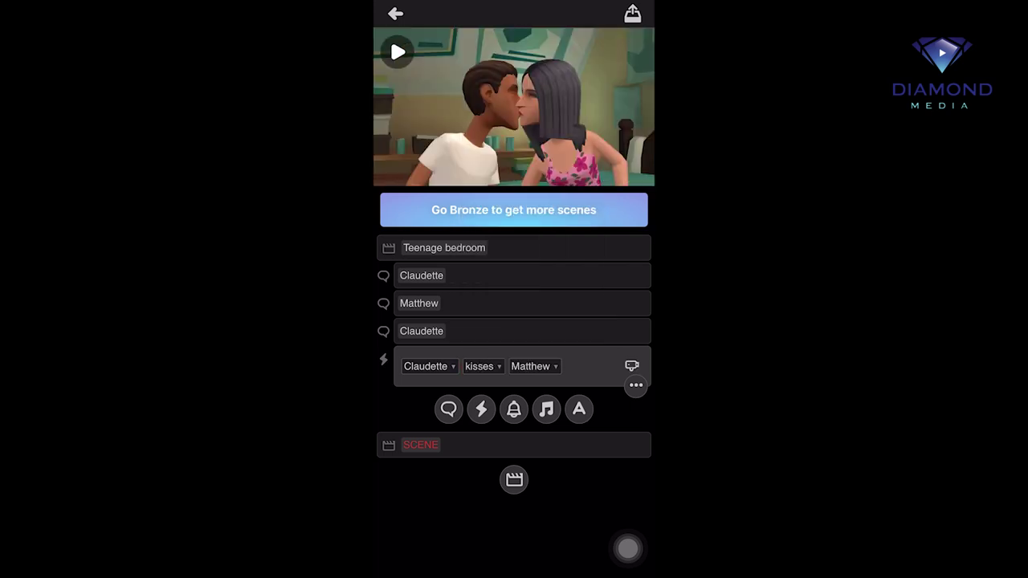
{"action": "left_click", "coordinate": [397, 52]}
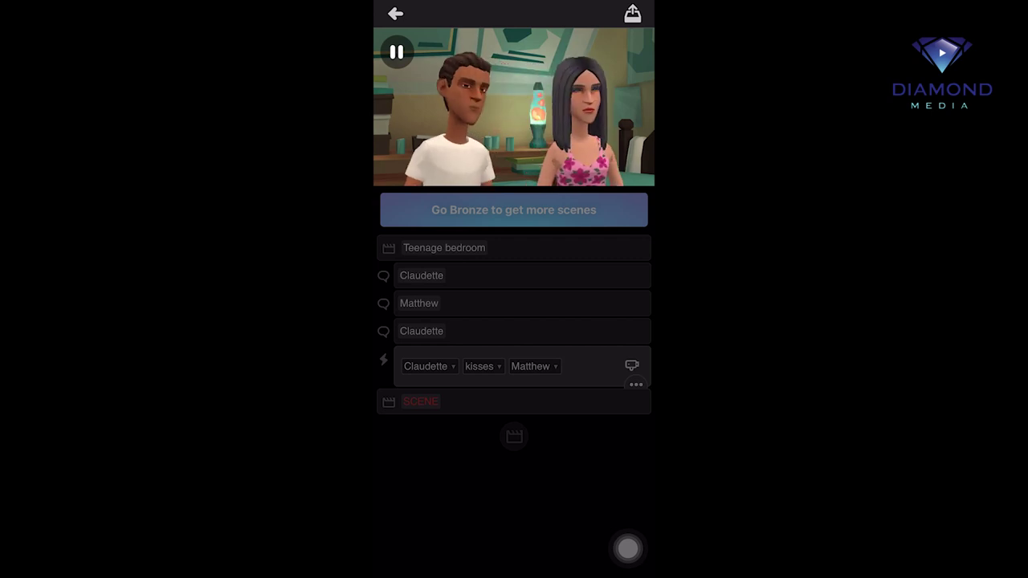
{"action": "left_click", "coordinate": [578, 464]}
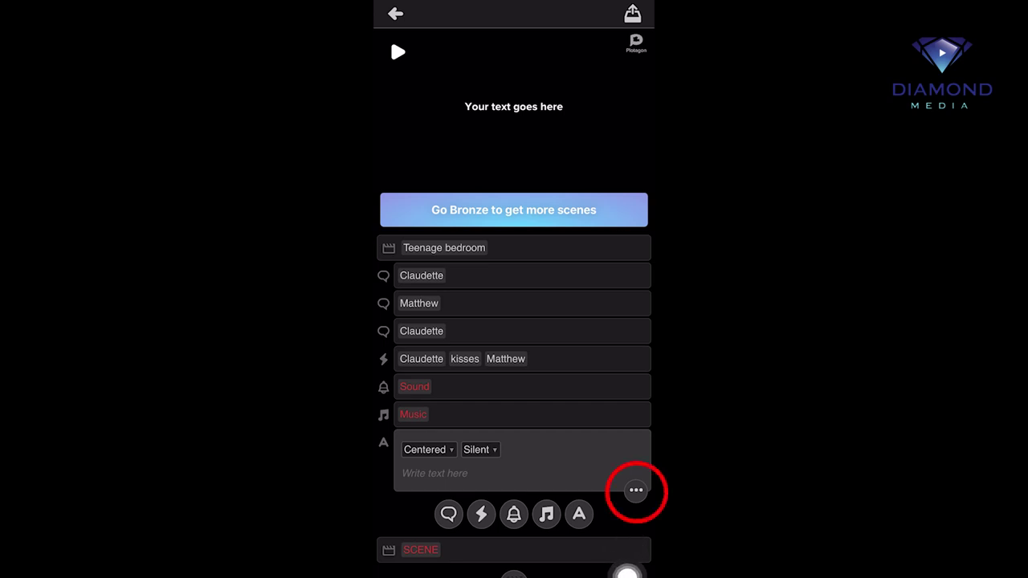
Bring up the on-screen text line's options to delete it.
{"action": "left_click", "coordinate": [635, 490]}
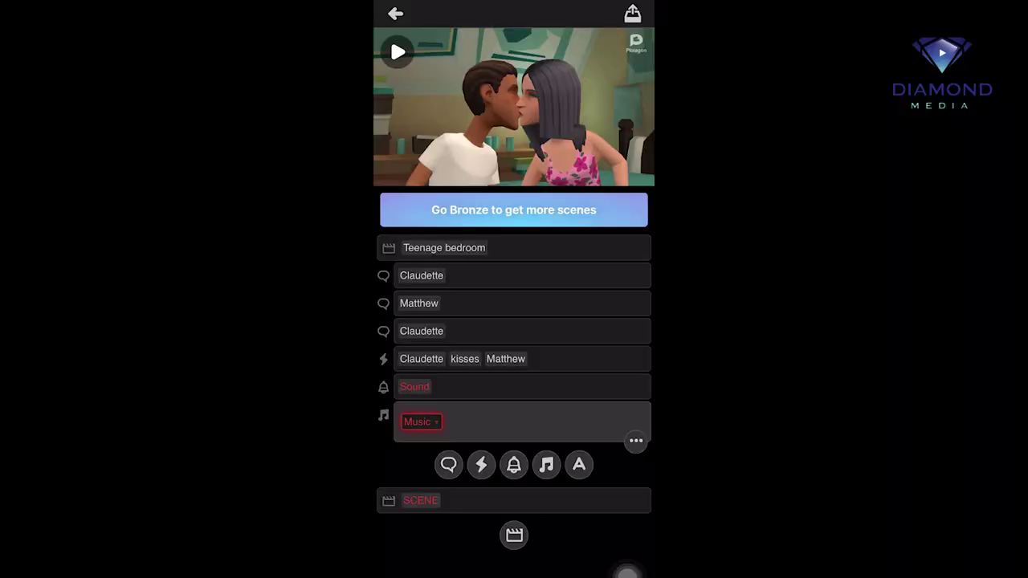
Check bedroom placements, then set Claudette's first line to a wide shot of both on the bed.
{"action": "left_click", "coordinate": [445, 247]}
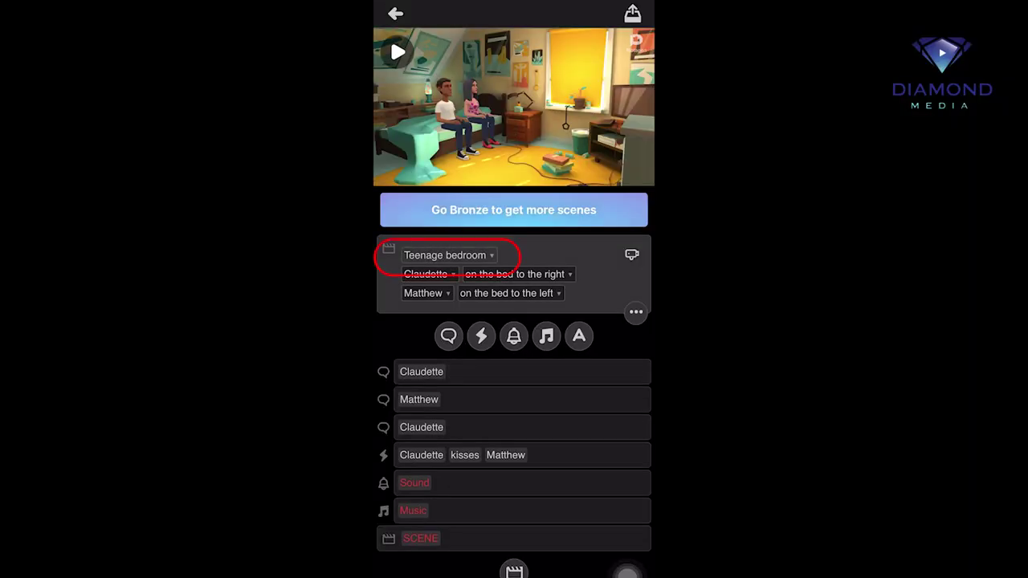
{"action": "left_click", "coordinate": [421, 372]}
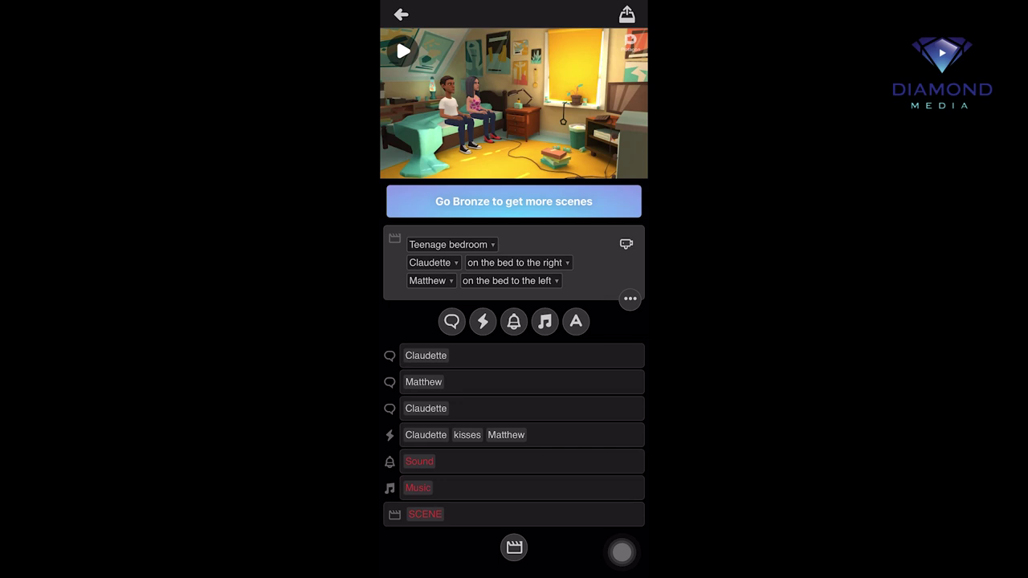
{"action": "left_click", "coordinate": [523, 355]}
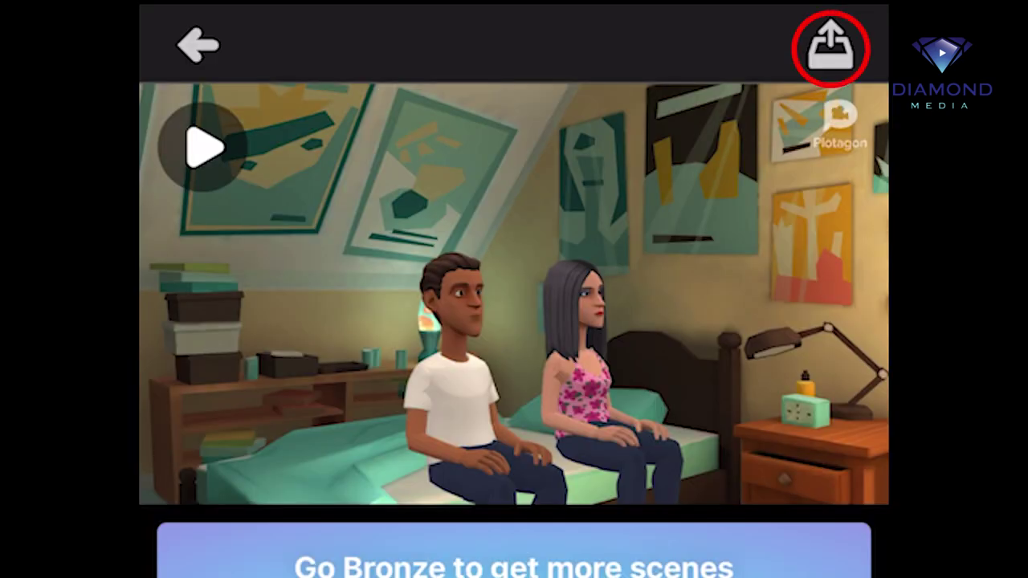
Go to the Save video screen from the share icon at the top right.
{"action": "left_click", "coordinate": [831, 46]}
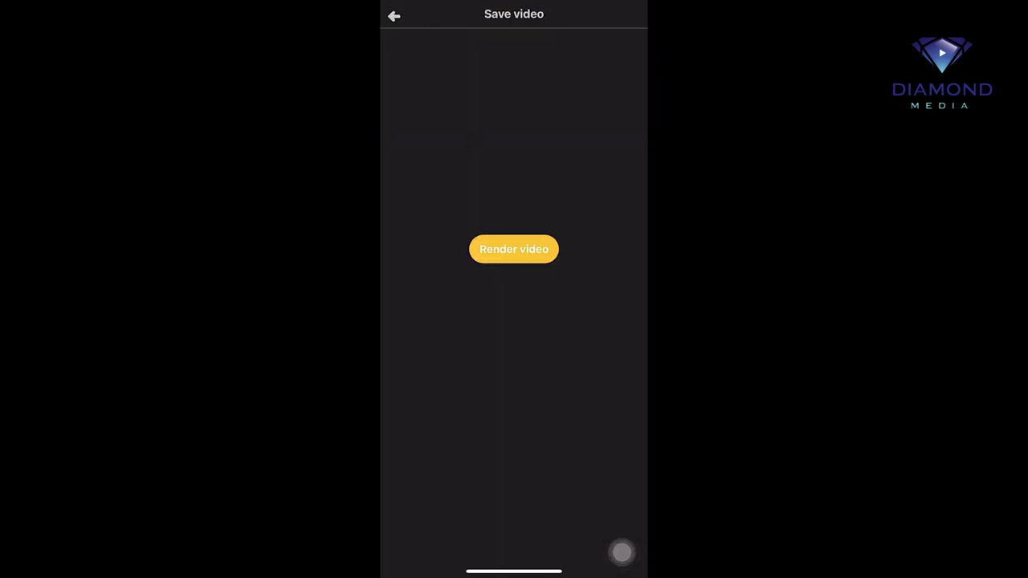
Render the bedroom story as a video and wait for the share sheet.
{"action": "left_click", "coordinate": [514, 249]}
{"action": "left_click", "coordinate": [514, 523]}
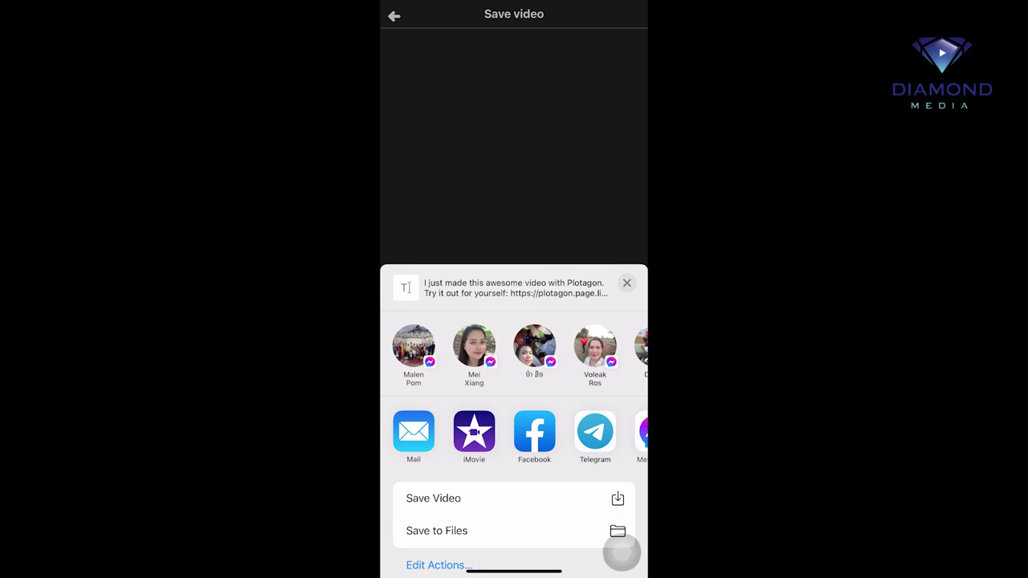
Save the rendered video and allow Plotagon to add it to Photos.
{"action": "left_click", "coordinate": [433, 498]}
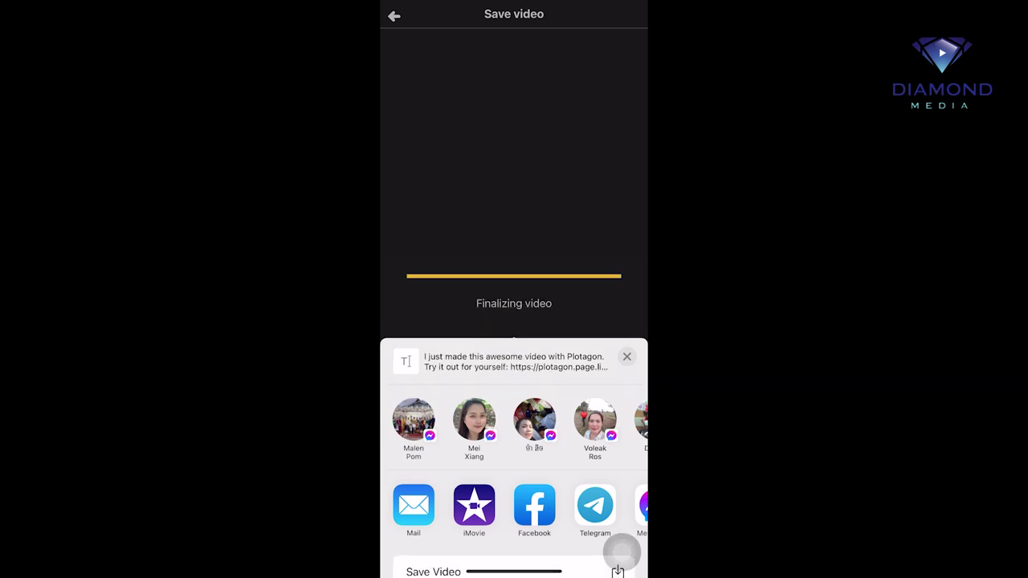
{"action": "left_click", "coordinate": [558, 336]}
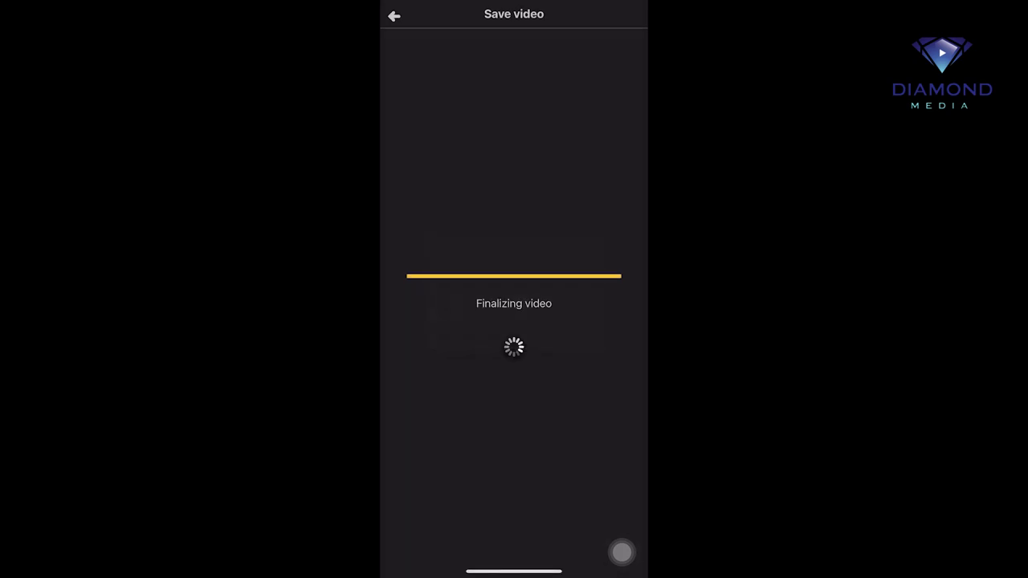